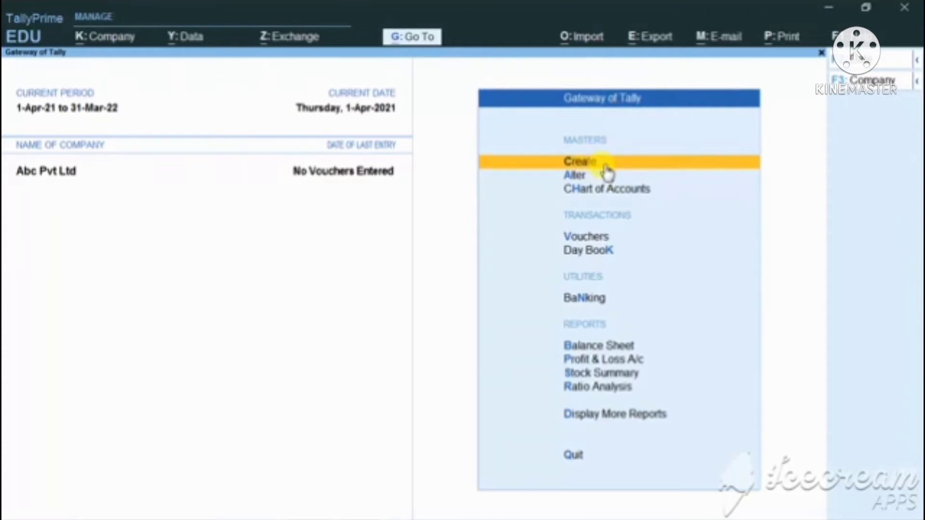
# Start a new ledger master and name it Salary A/c, leaving the alias blank.
pyautogui.click(608, 171)
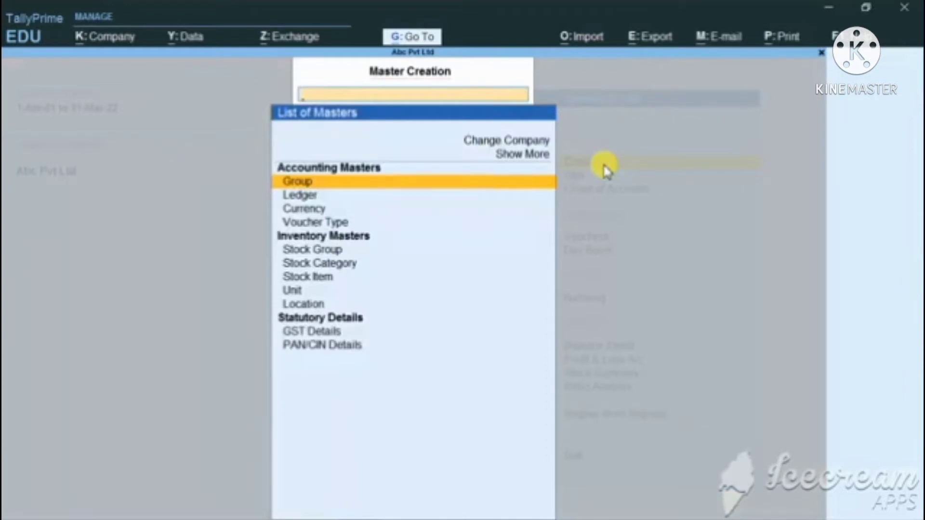
pyautogui.press('Down')
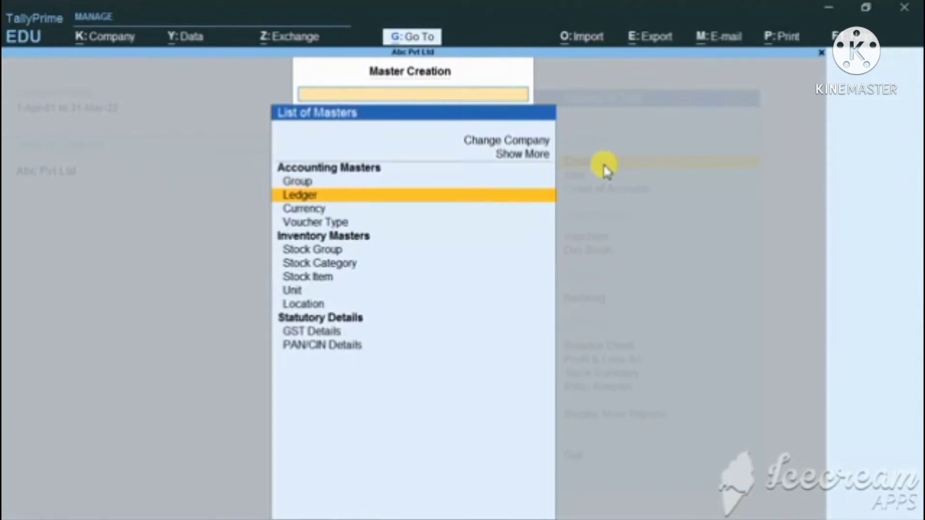
pyautogui.press('Return')
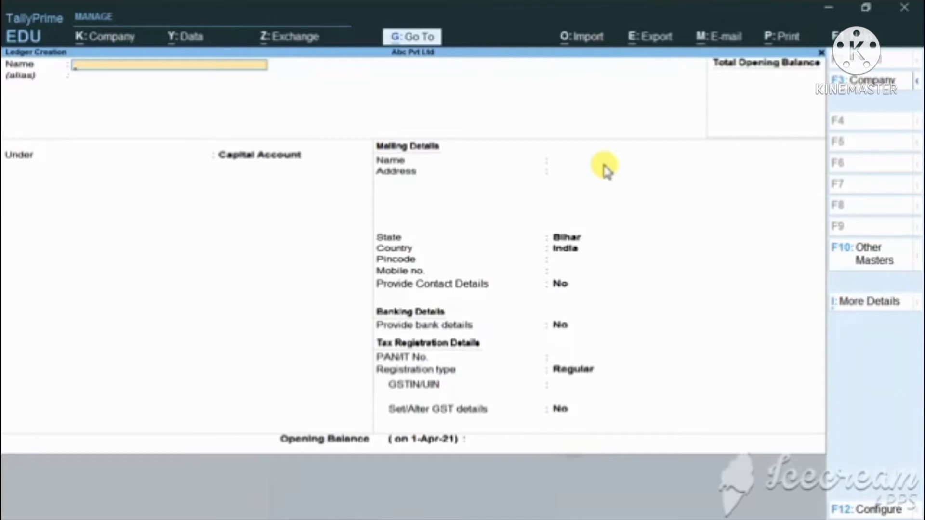
pyautogui.write('Sa')
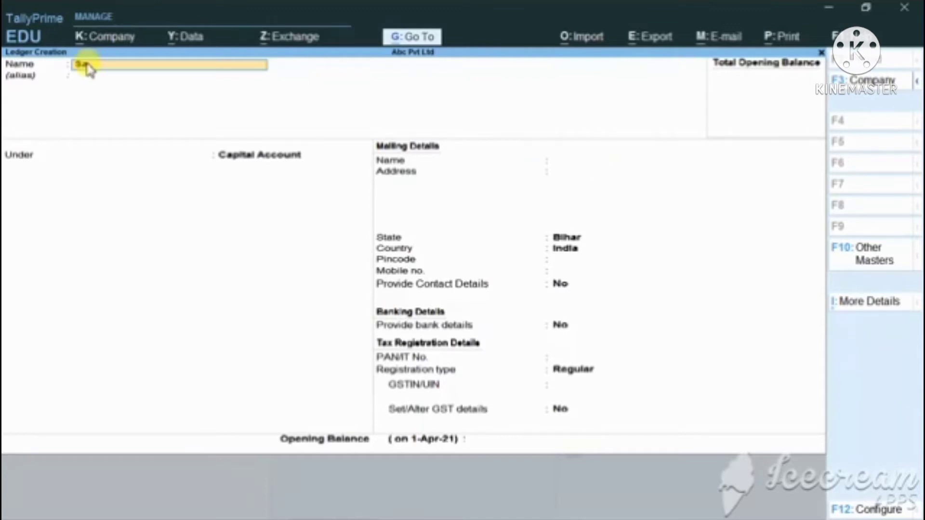
pyautogui.write('lary')
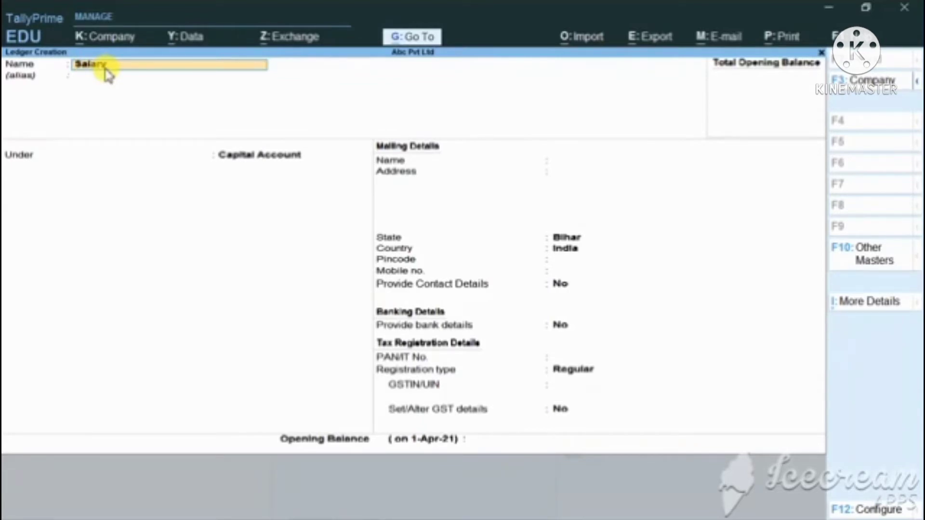
pyautogui.write(' a/c')
pyautogui.press('Return')
pyautogui.press('Return')
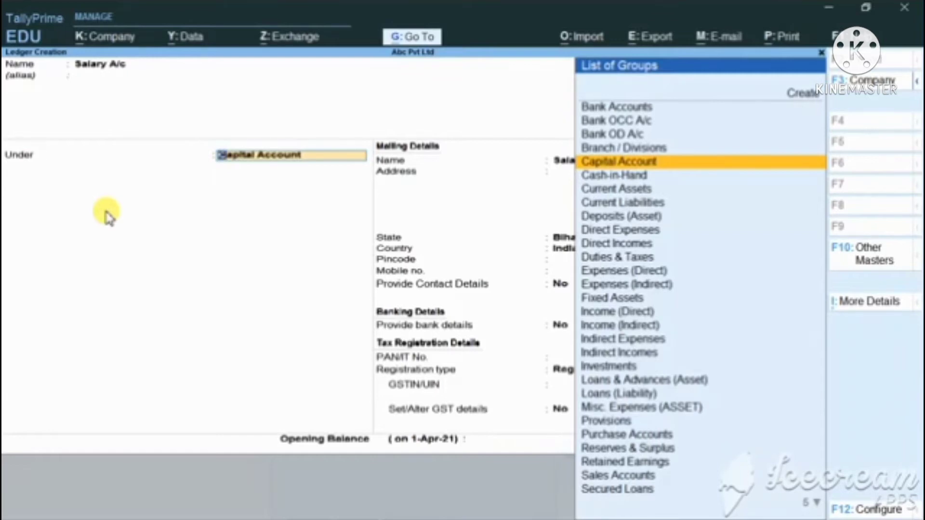
# Place the Salary A/c ledger under Indirect Expenses, with Type of Ledger set to Not Applicable.
pyautogui.press('BackSpace')
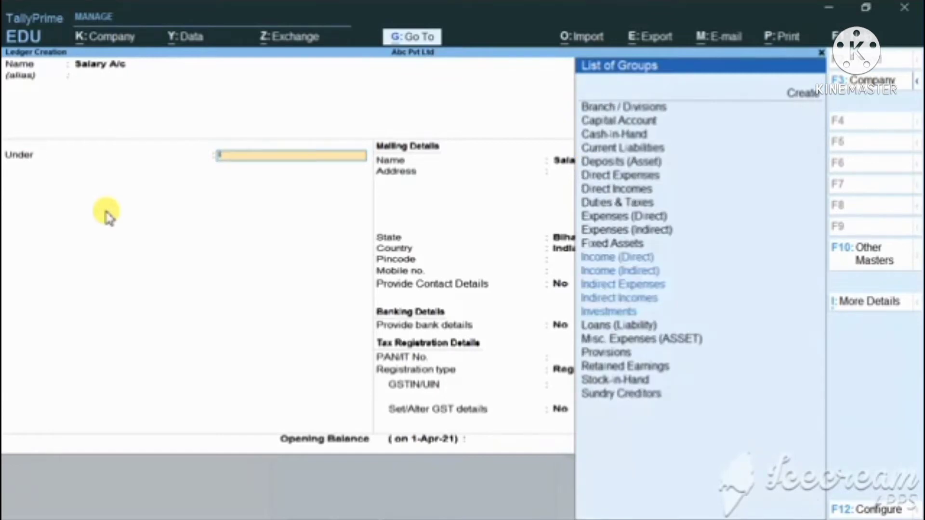
pyautogui.press('Down')
pyautogui.press('Down')
pyautogui.press('Down')
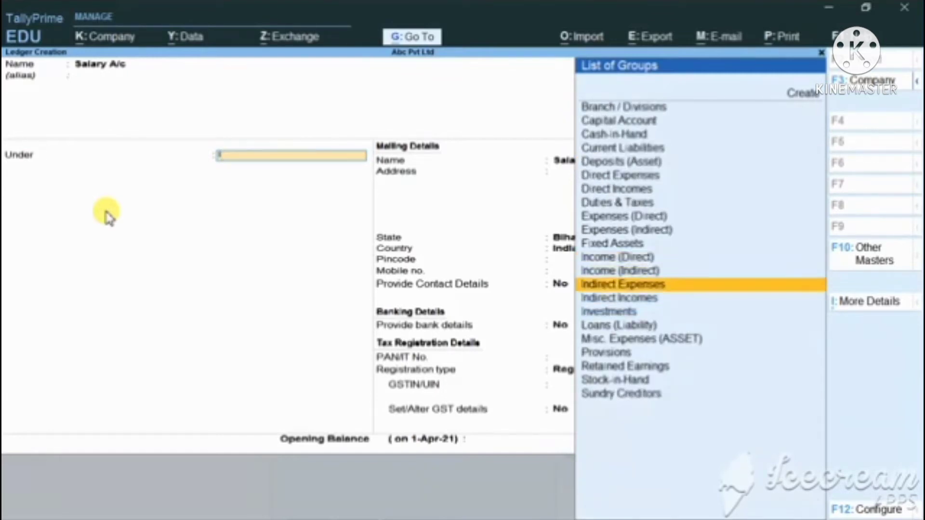
pyautogui.press('Return')
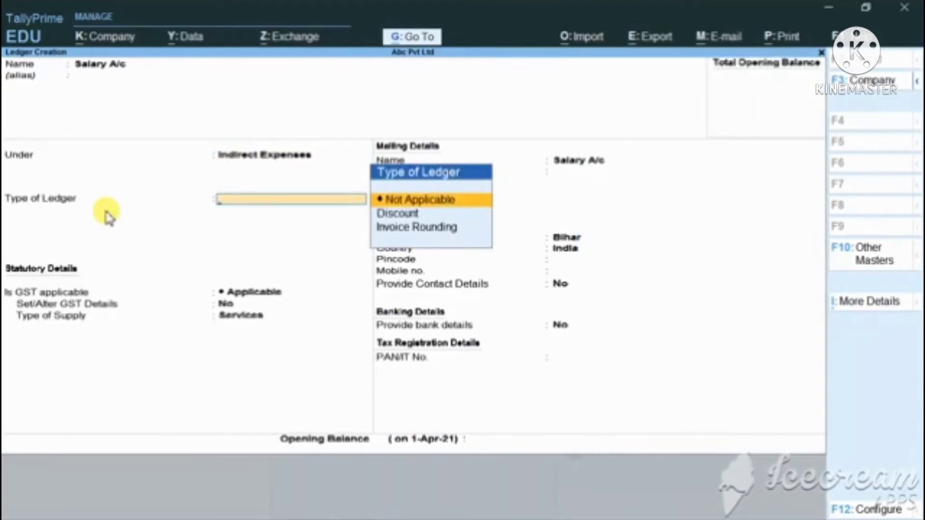
pyautogui.press('Return')
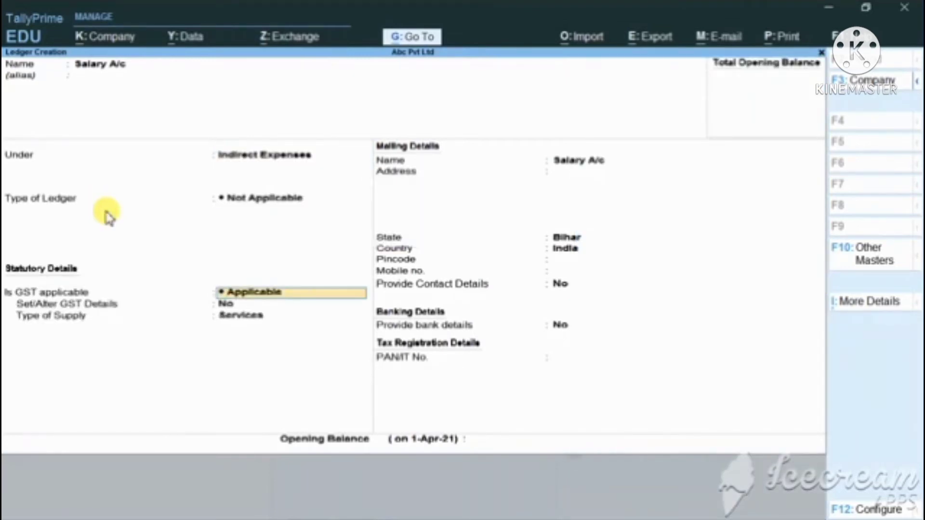
# Set both GST applicability and inclusion in assessable value calculation to Not Applicable for the Salary A/c ledger.
pyautogui.write('n')
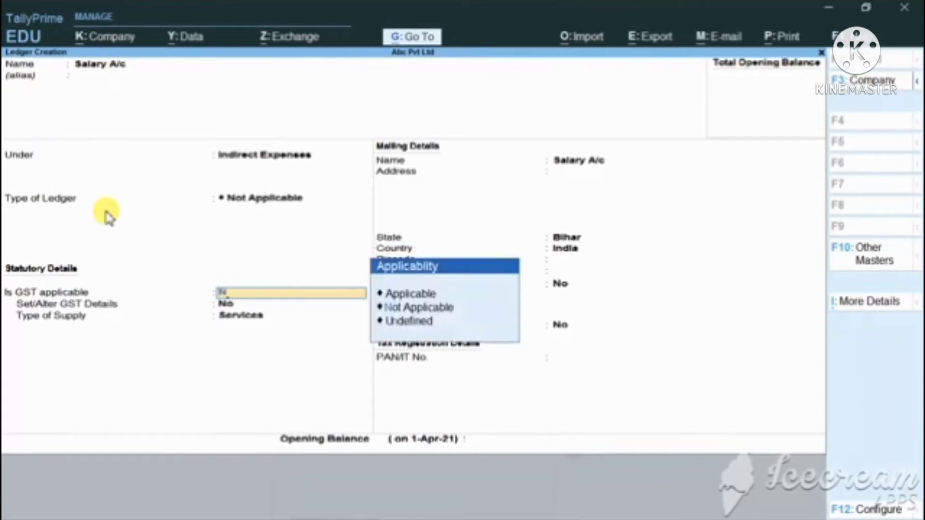
pyautogui.press('Return')
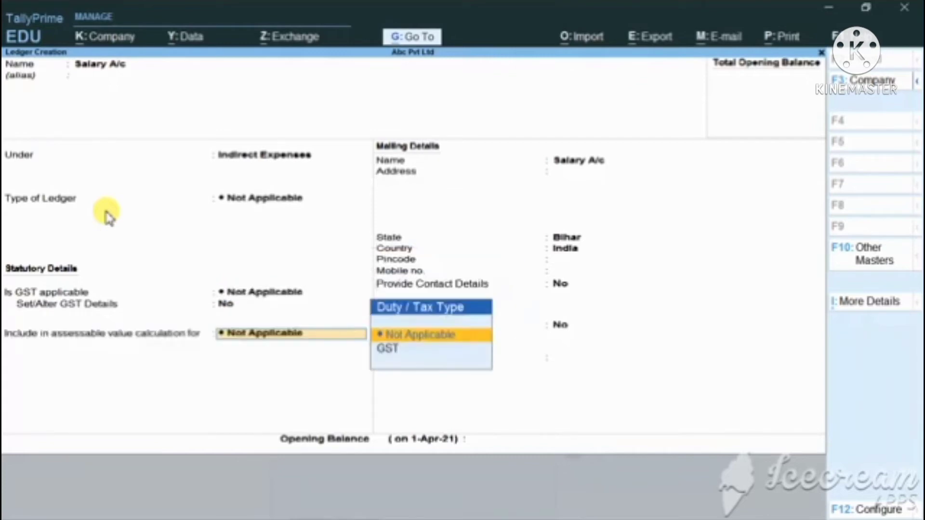
pyautogui.press('Return')
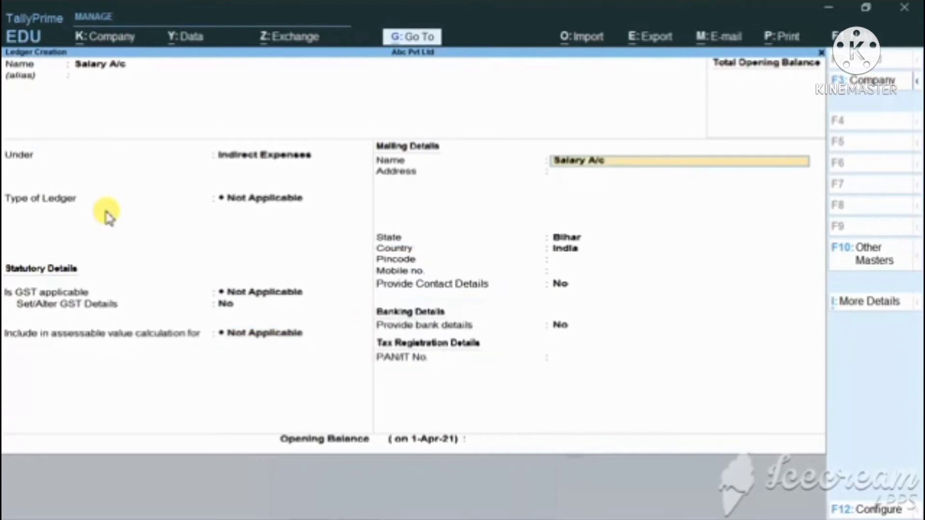
# Save the Salary A/c ledger with the default mailing and bank details, and leave ledger creation.
pyautogui.press('Return')
pyautogui.press('Return')
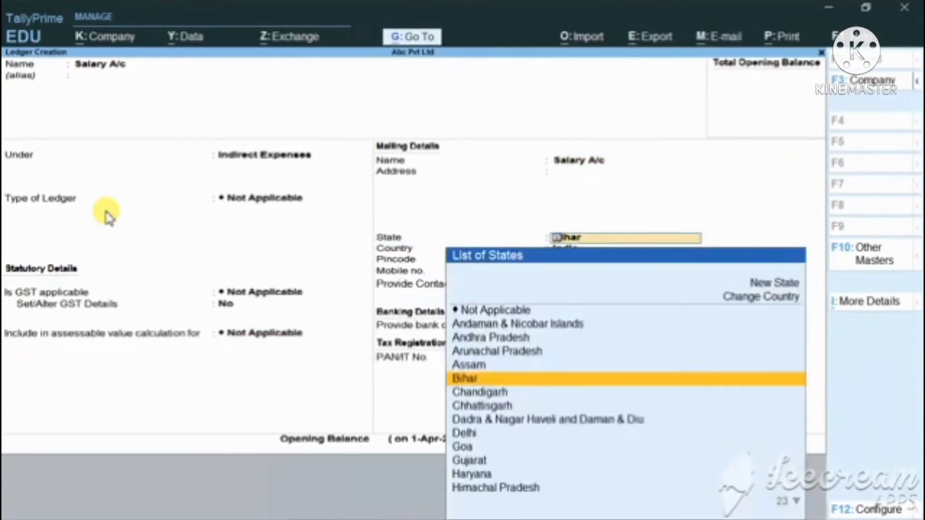
pyautogui.press('Return')
pyautogui.press('Return')
pyautogui.press('Return')
pyautogui.press('Return')
pyautogui.press('Return')
pyautogui.press('Return')
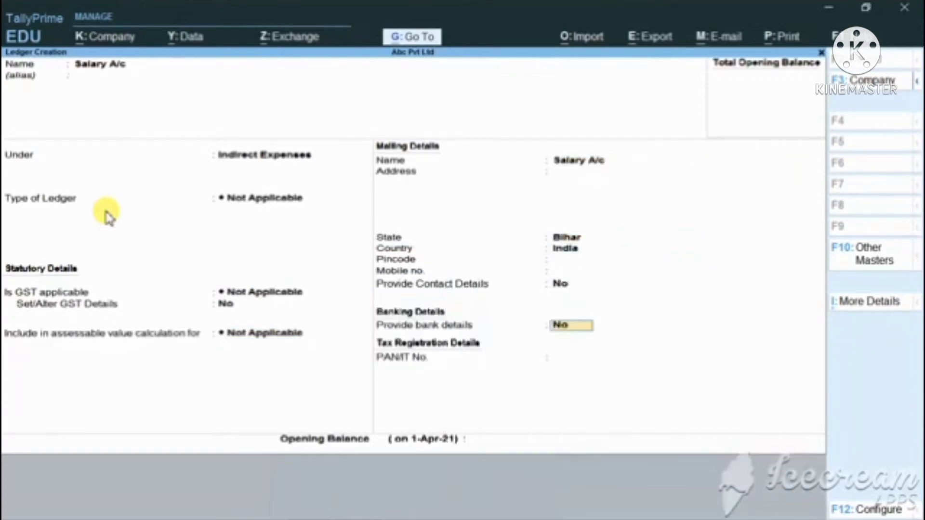
pyautogui.press('Return')
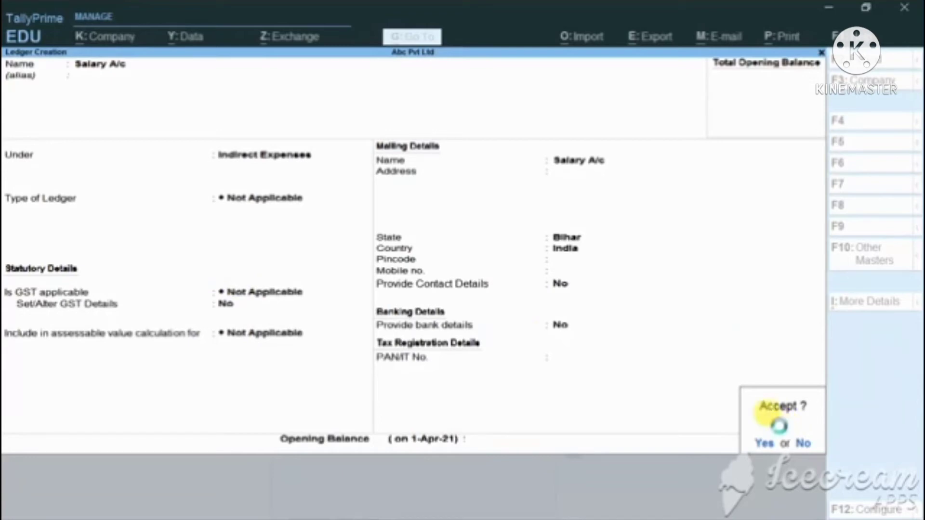
pyautogui.press('y')
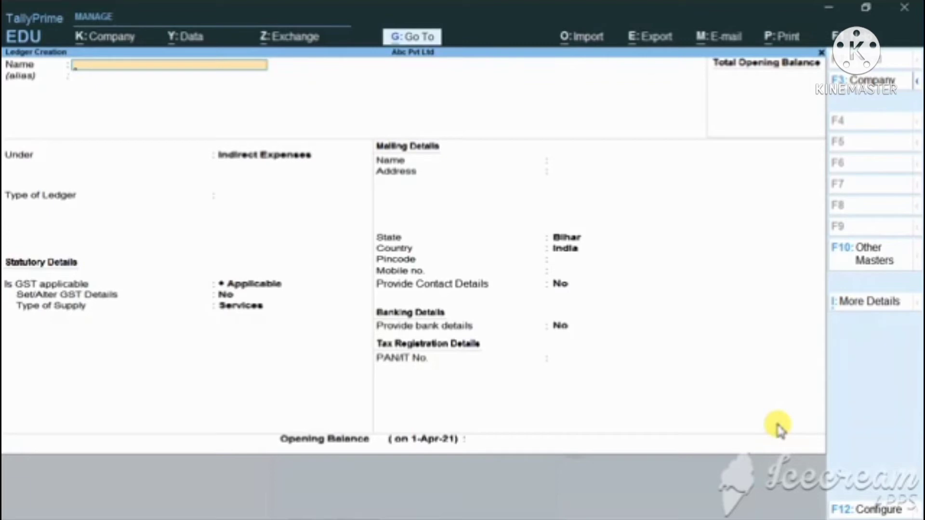
pyautogui.press('Escape')
pyautogui.press('Escape')
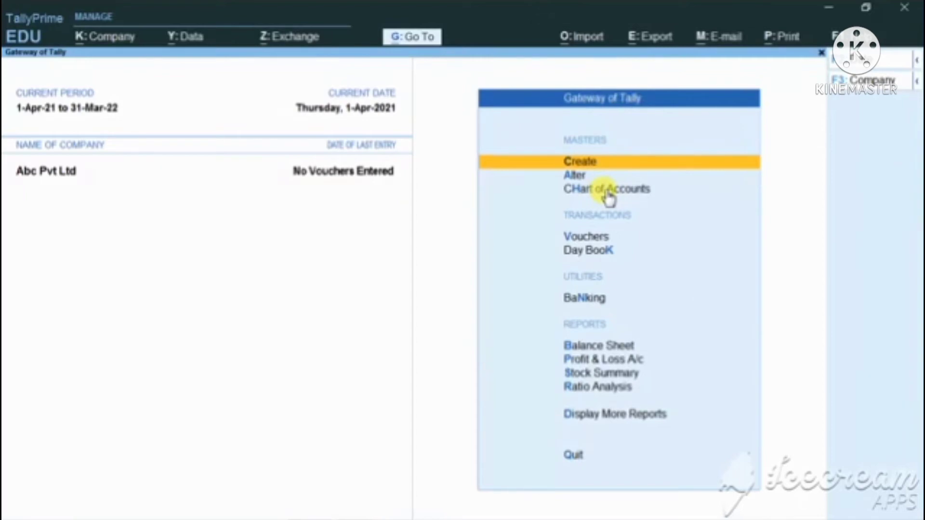
# Open the ledgers in the Chart of Accounts, switch to Ledger View and select Salary A/c.
pyautogui.press('Down')
pyautogui.press('Down')
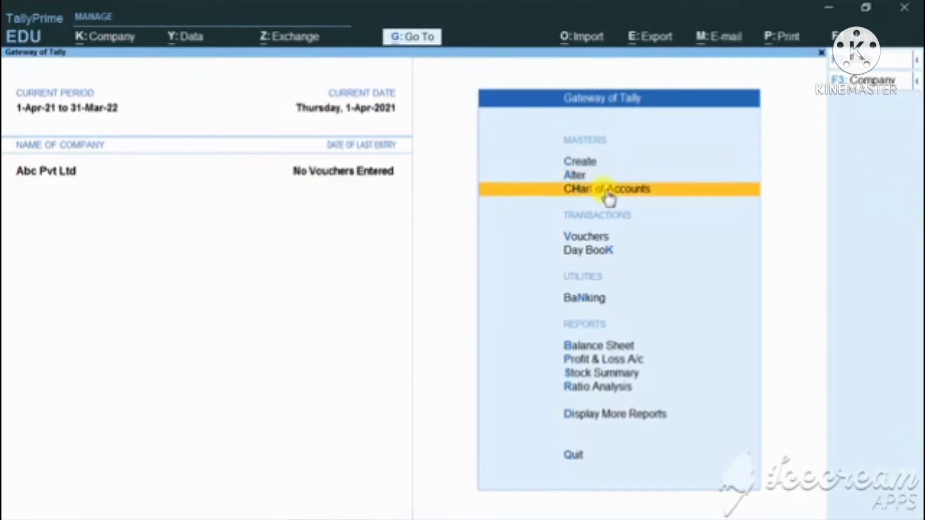
pyautogui.press('Return')
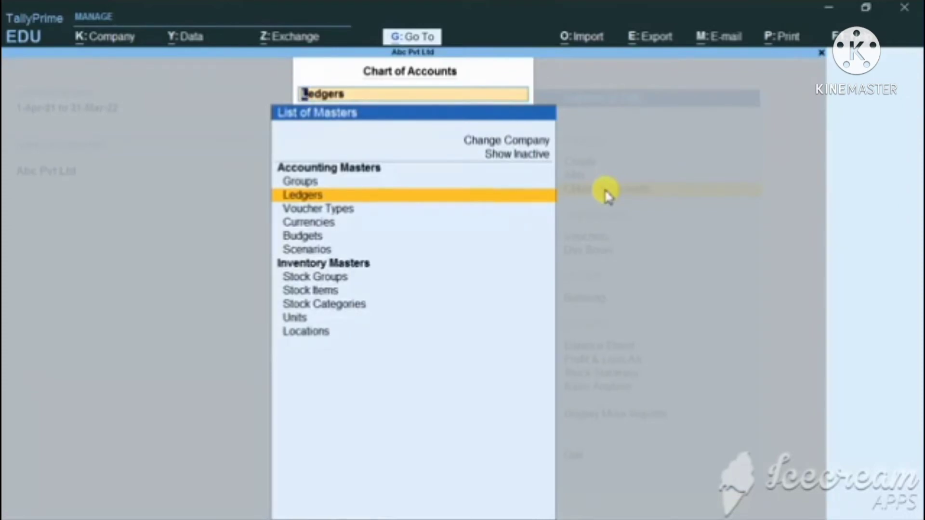
pyautogui.press('Return')
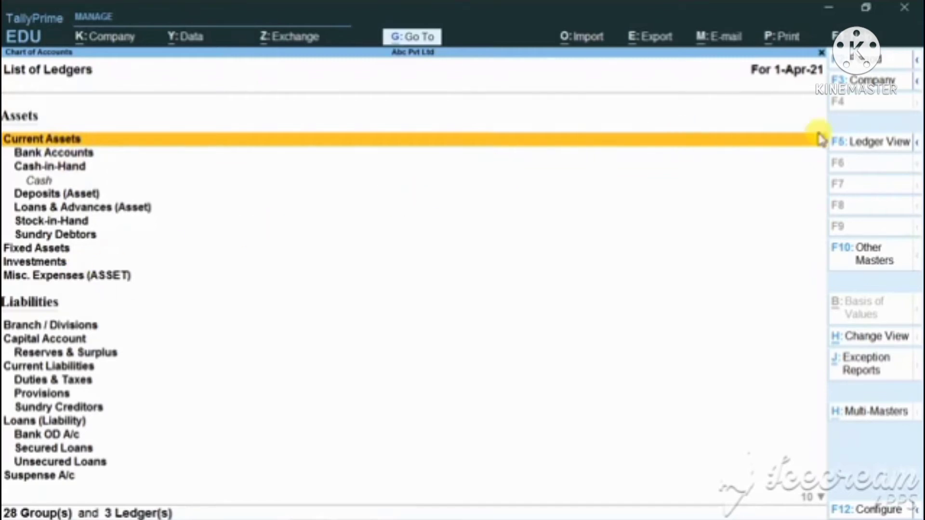
pyautogui.click(876, 145)
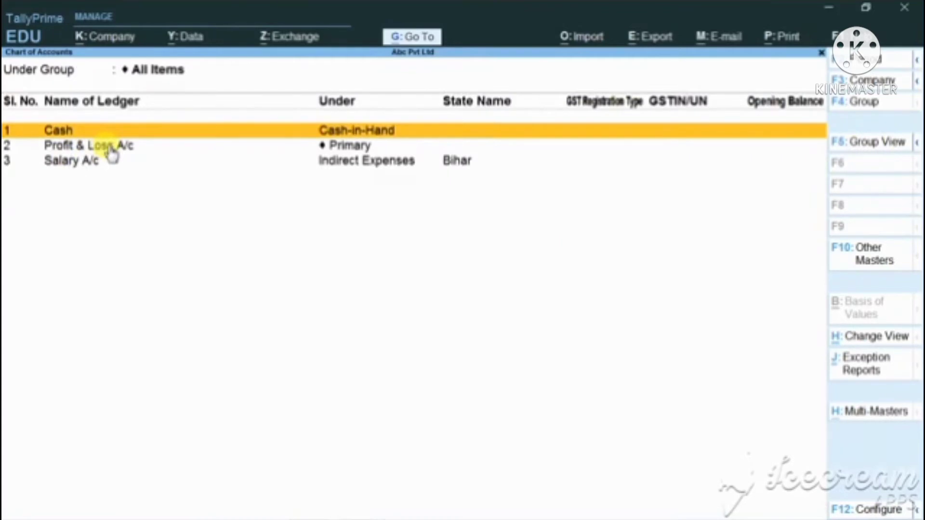
pyautogui.click(79, 166)
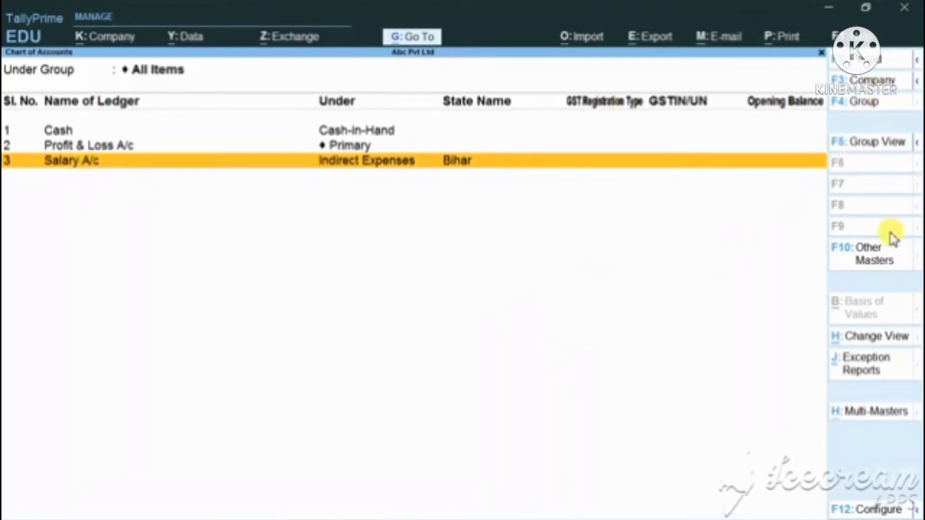
# Open Multi Create for ledgers from the Multi-Masters options, with All Items as the under group.
pyautogui.click(875, 413)
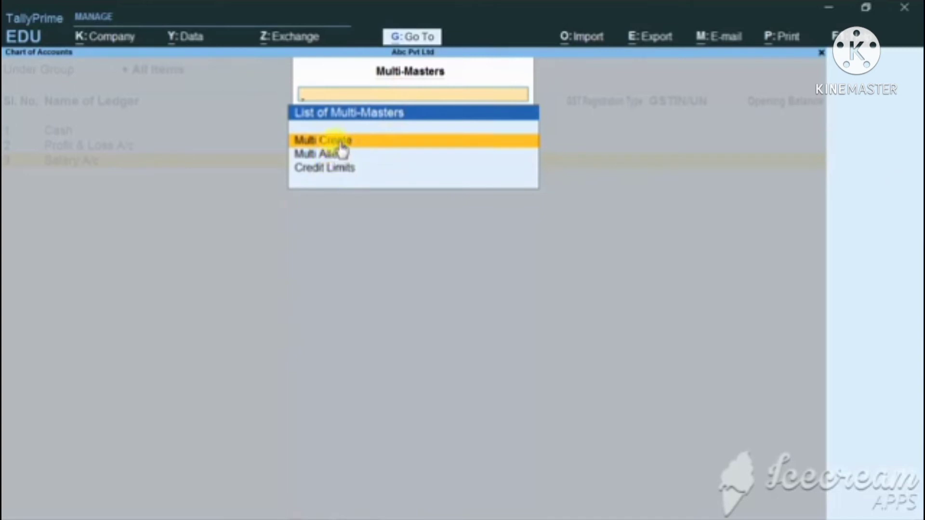
pyautogui.write('l')
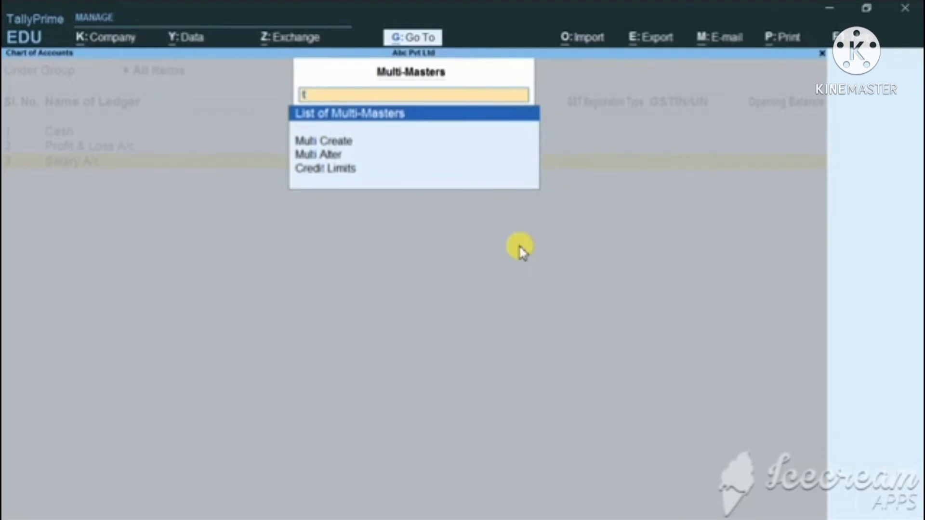
pyautogui.press('Down')
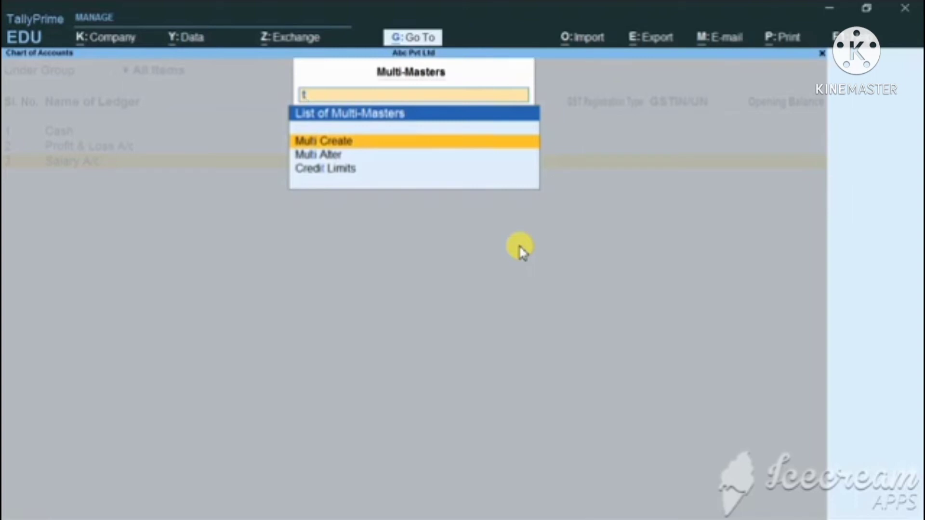
pyautogui.press('Return')
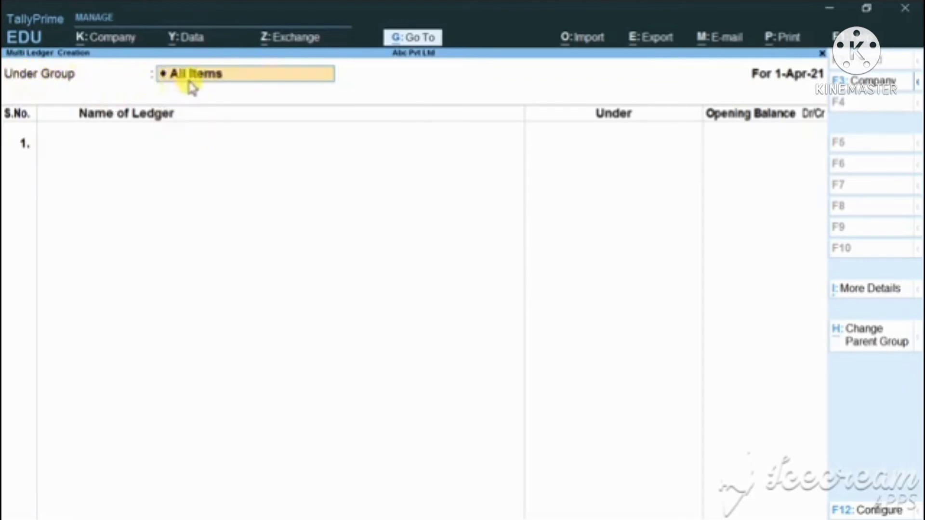
pyautogui.press('Return')
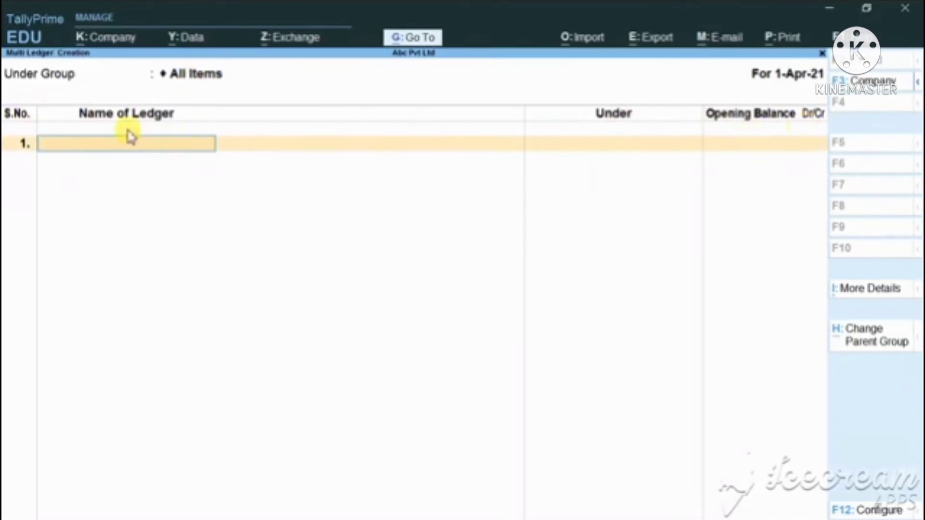
# Enter Electric Bill A/c as the ledger name in the first row of the multi ledger list.
pyautogui.write('E')
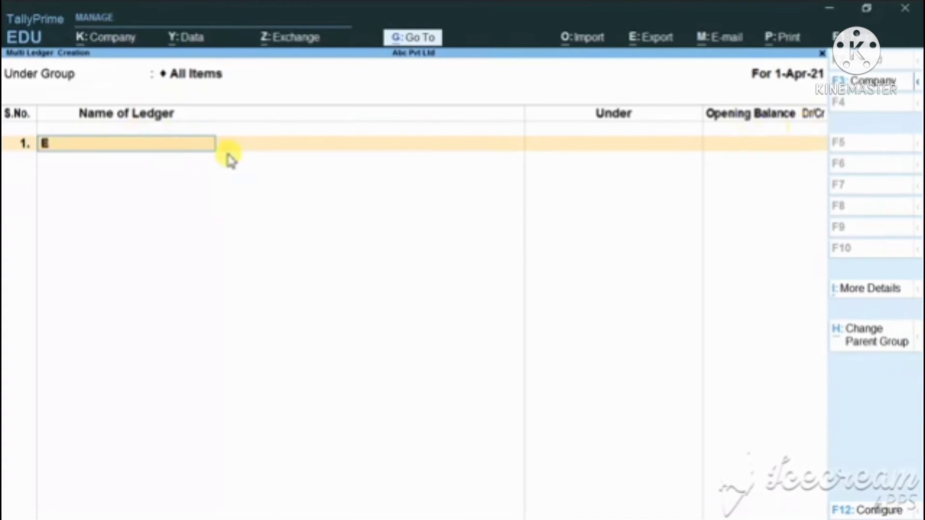
pyautogui.write('lectric Bill')
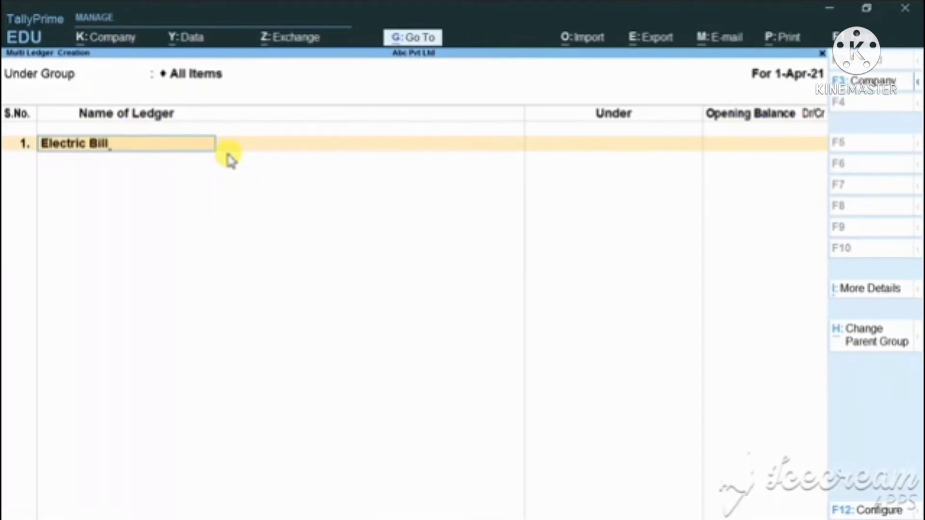
pyautogui.write(' A/c')
pyautogui.press('Return')
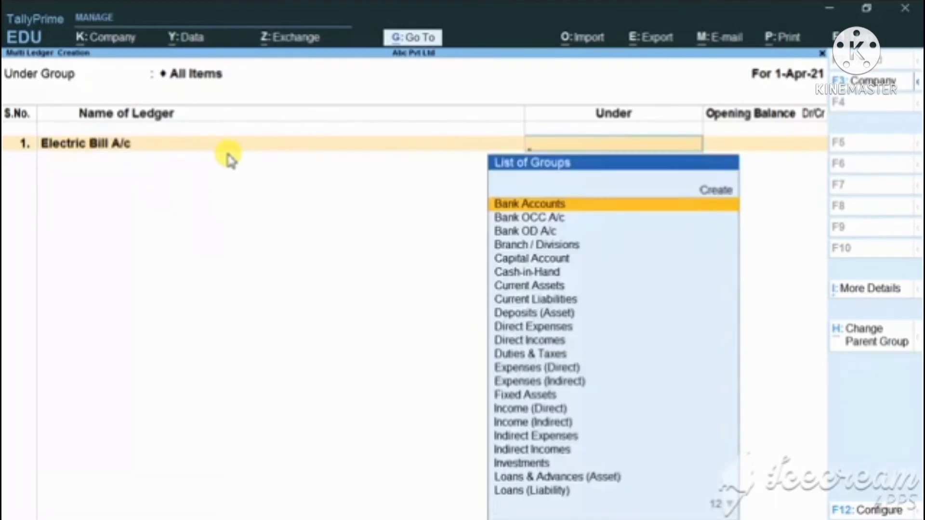
# Assign Electric Bill A/c to the Indirect Expenses group, leaving its opening balance blank.
pyautogui.write('I')
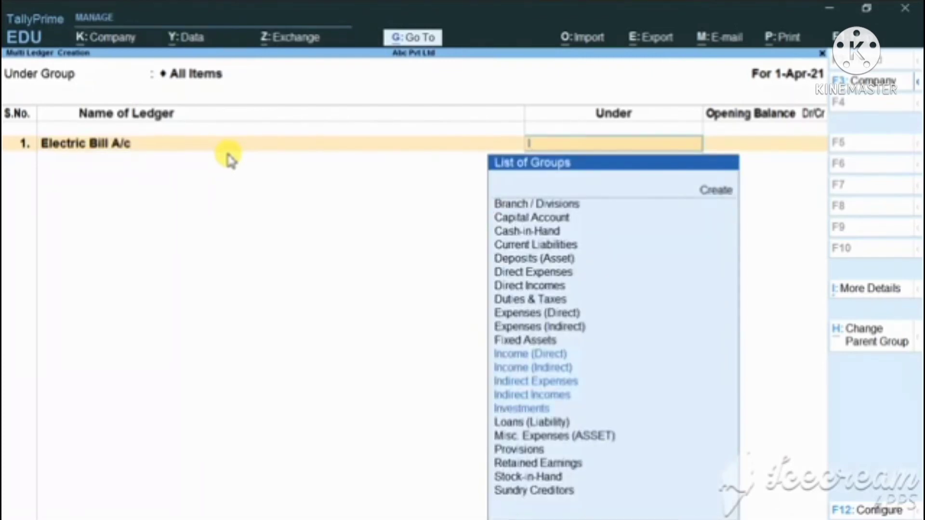
pyautogui.press('Down')
pyautogui.press('Down')
pyautogui.press('Down')
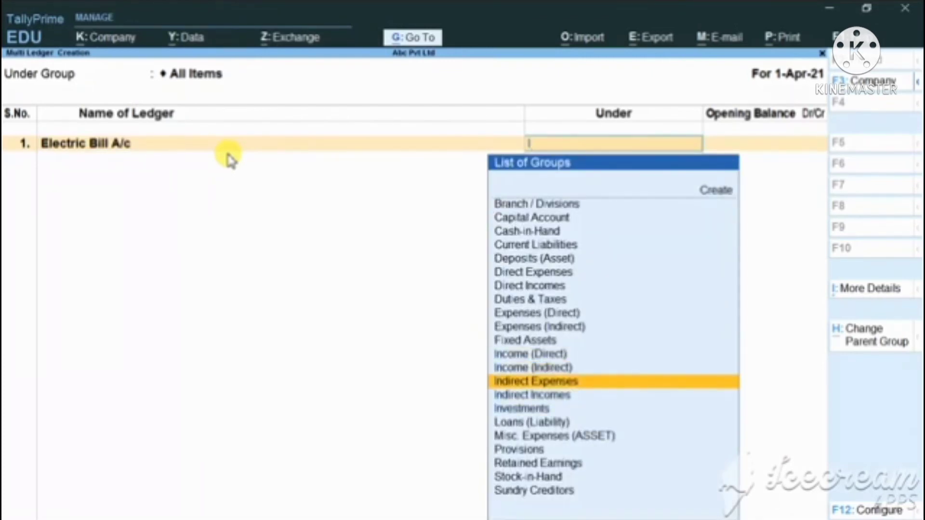
pyautogui.press('Return')
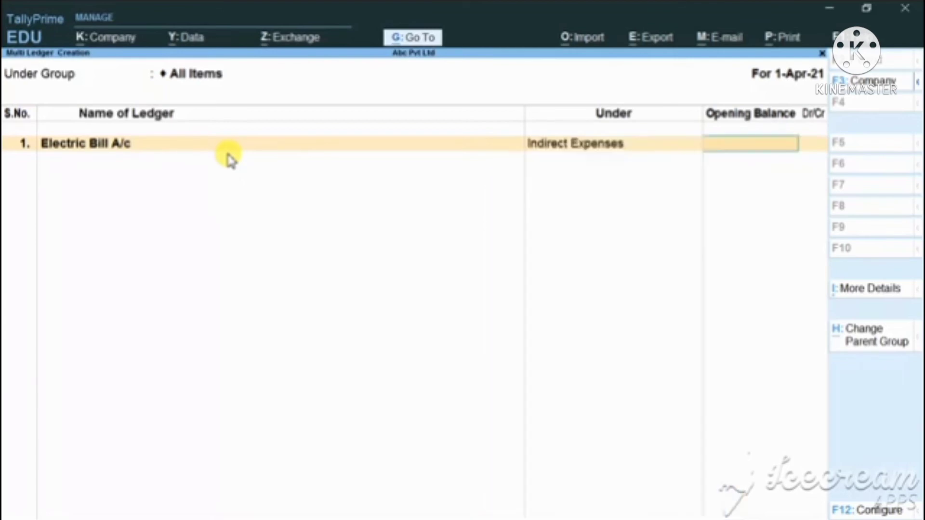
pyautogui.press('Return')
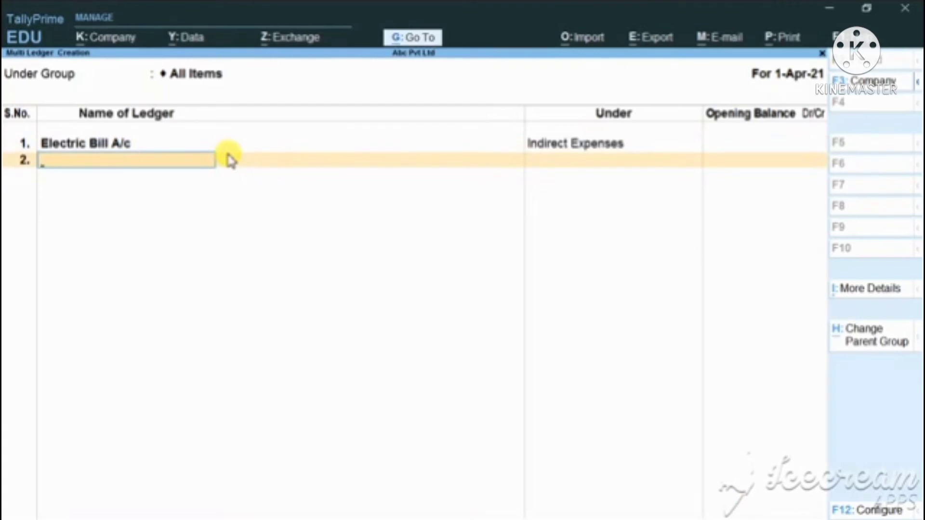
# Enter Wagegs A/c as the ledger name in the second row of the multi ledger list.
pyautogui.write('Wageg')
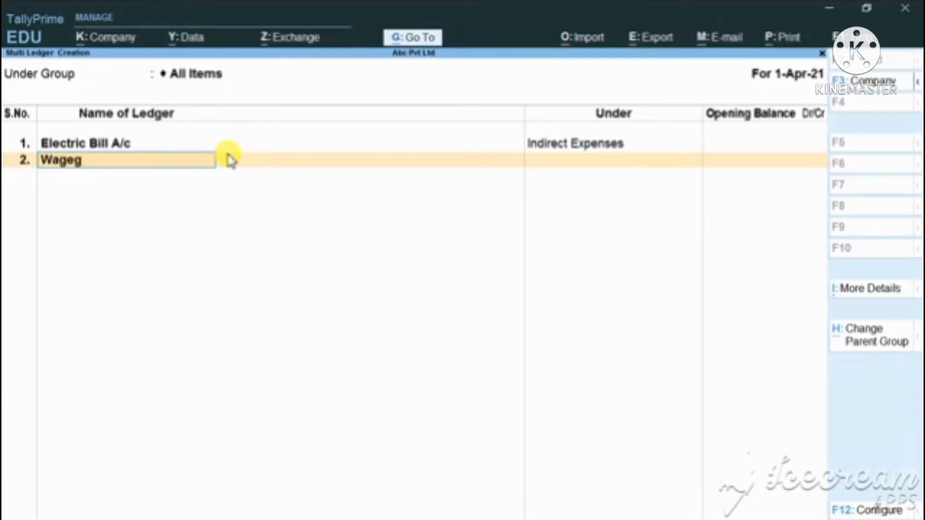
pyautogui.write('s a/c')
pyautogui.press('Return')
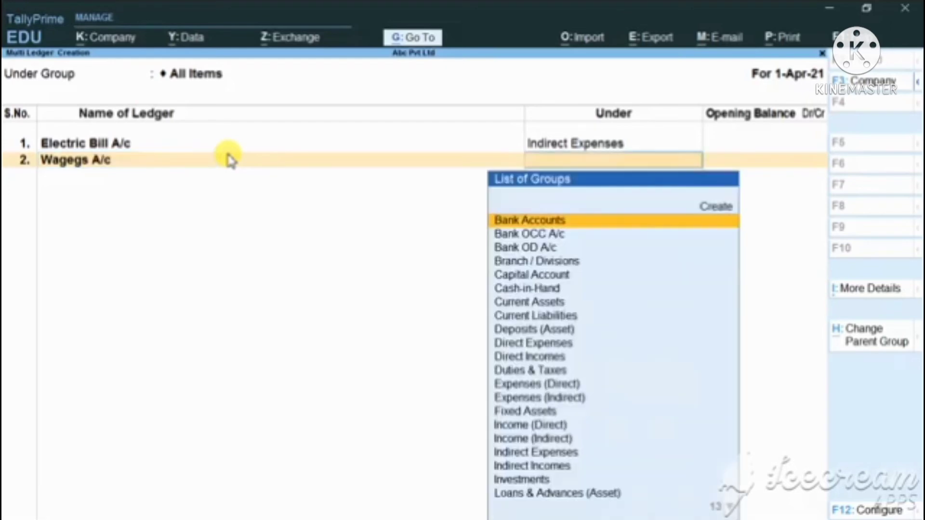
# Assign Wagegs A/c to the Direct Expenses group, leaving its opening balance blank.
pyautogui.write('D')
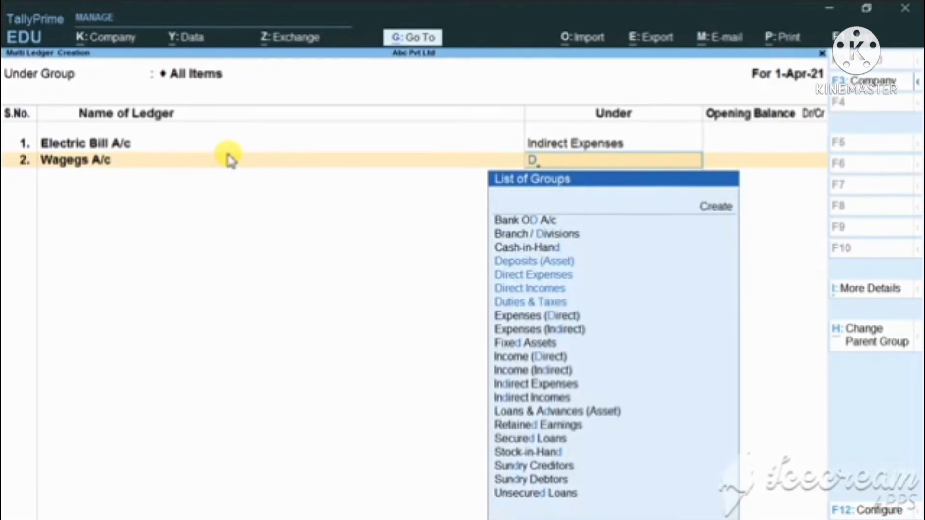
pyautogui.press('Down')
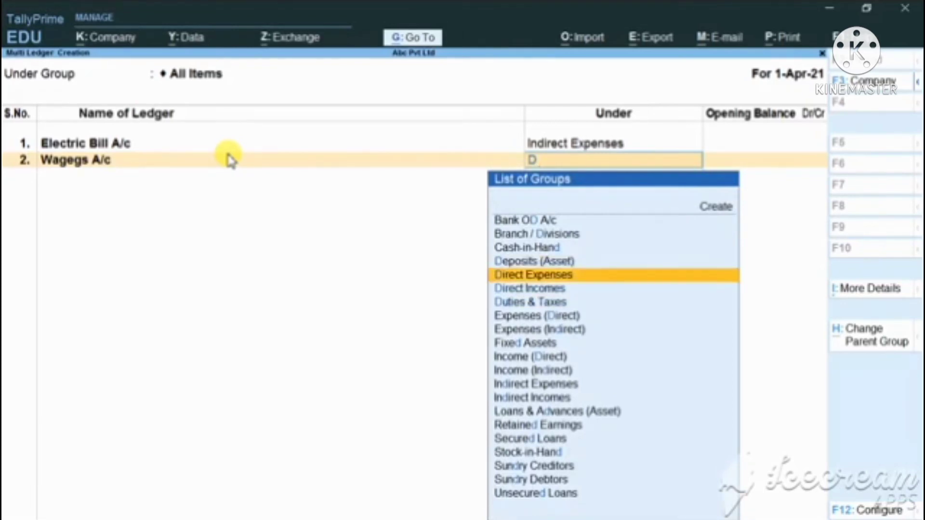
pyautogui.press('Return')
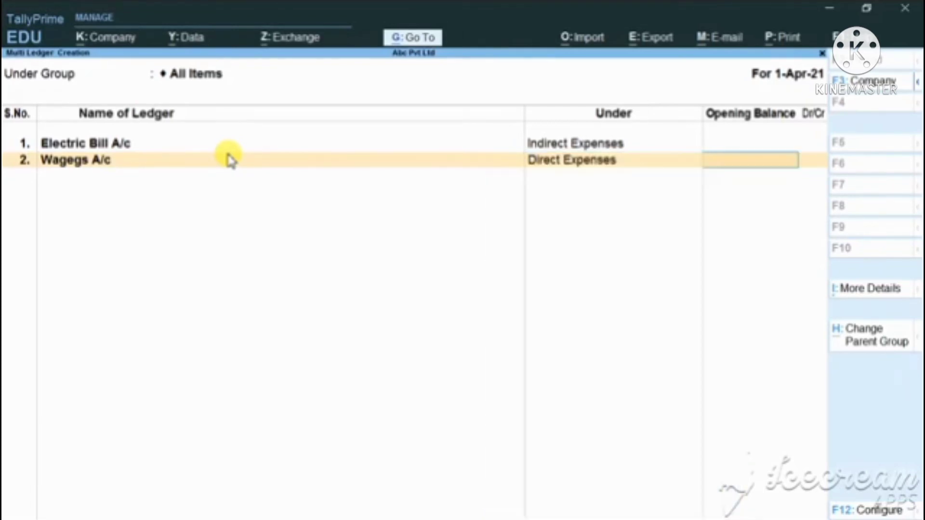
pyautogui.press('Return')
# Enter Discount A/c as the ledger name in the third row of the multi ledger list.
pyautogui.write('Disc')
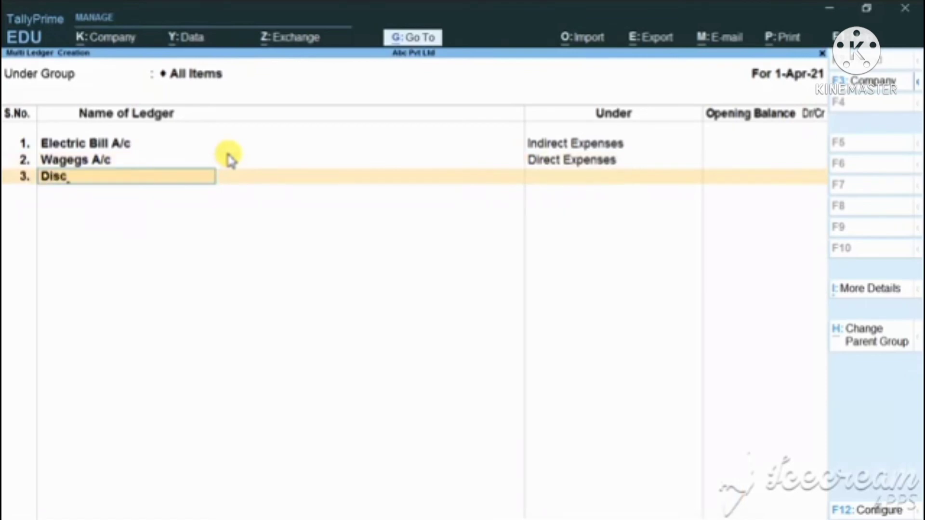
pyautogui.write('ount a/c')
pyautogui.press('Return')
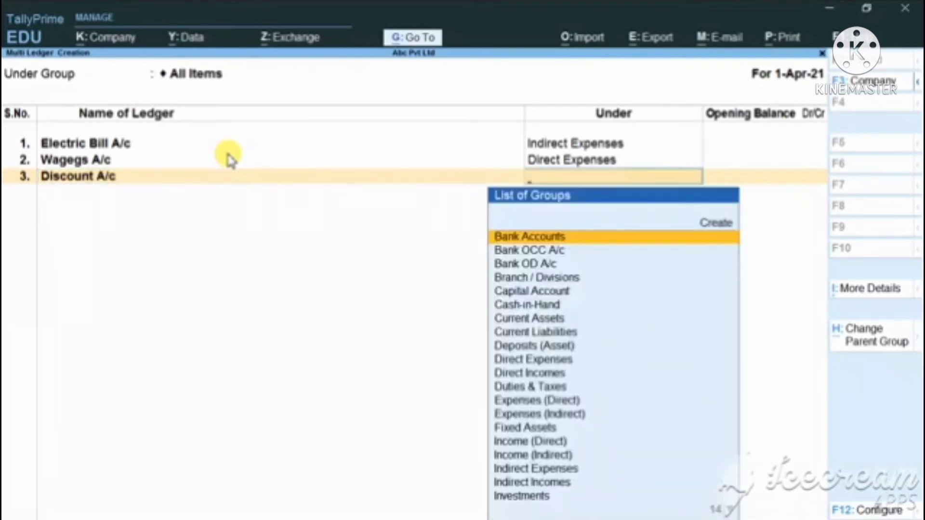
# Assign Discount A/c to the Indirect Expenses group without an opening balance, and save the multi ledger list.
pyautogui.write('i')
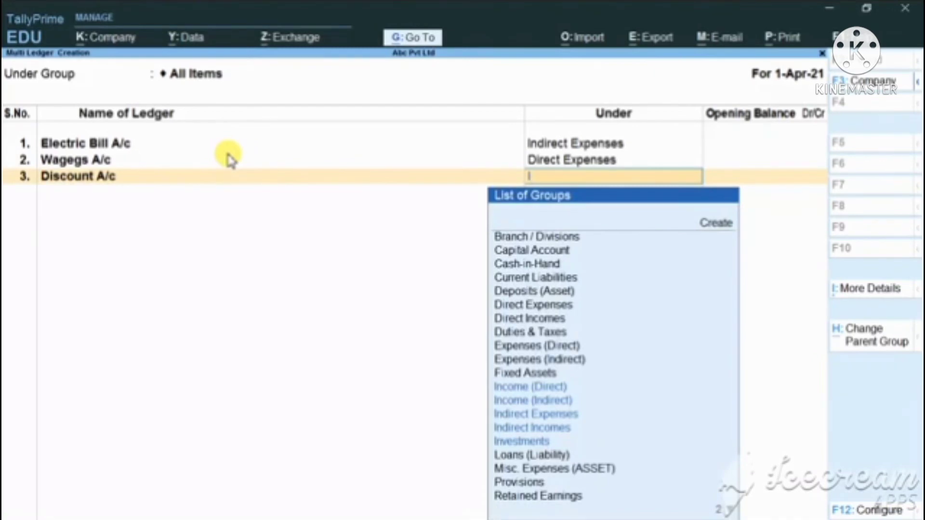
pyautogui.press('Down')
pyautogui.press('Down')
pyautogui.press('Down')
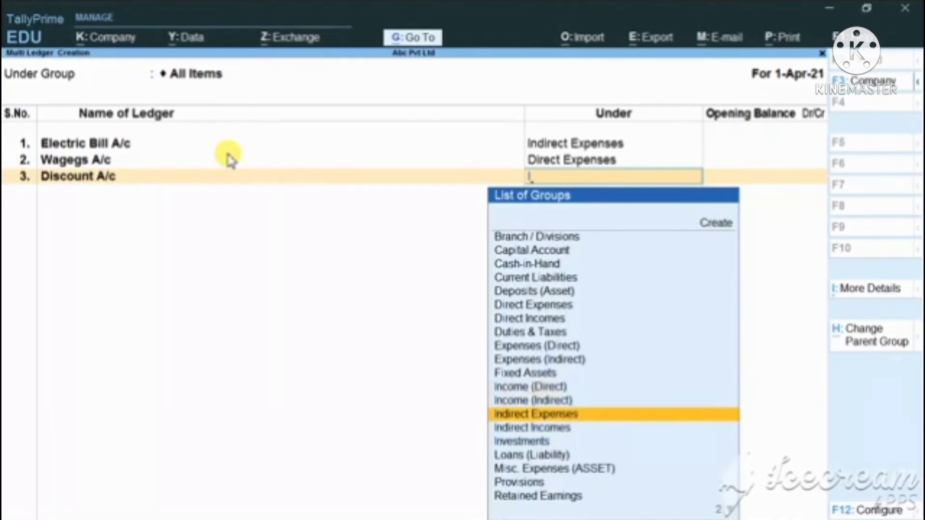
pyautogui.press('Return')
pyautogui.press('Return')
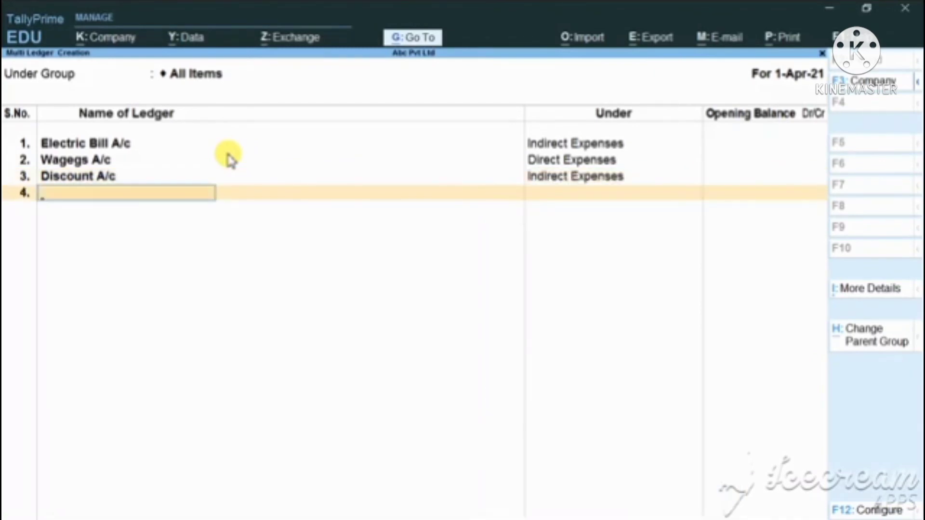
pyautogui.press('Return')
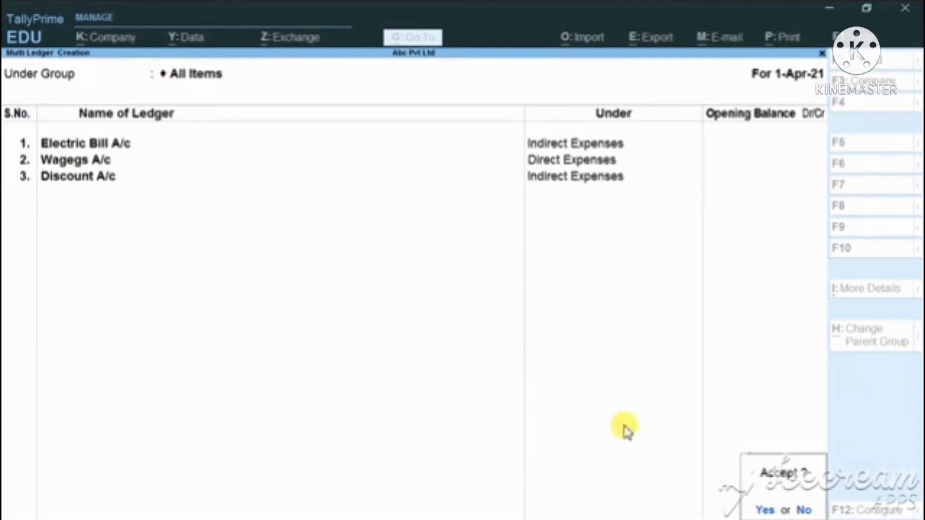
pyautogui.press('Return')
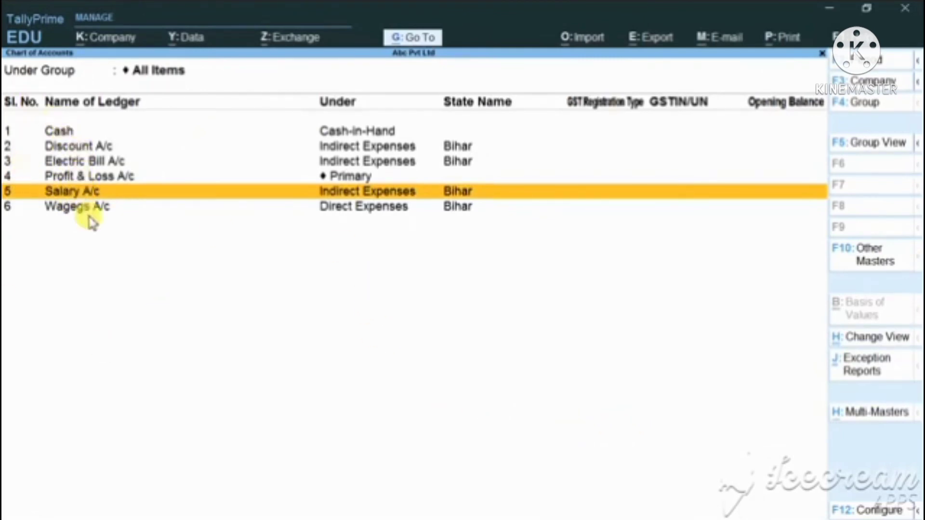
# Leave the Chart of Accounts and open the Salary A/c ledger for alteration from the Gateway of Tally.
pyautogui.press('Escape')
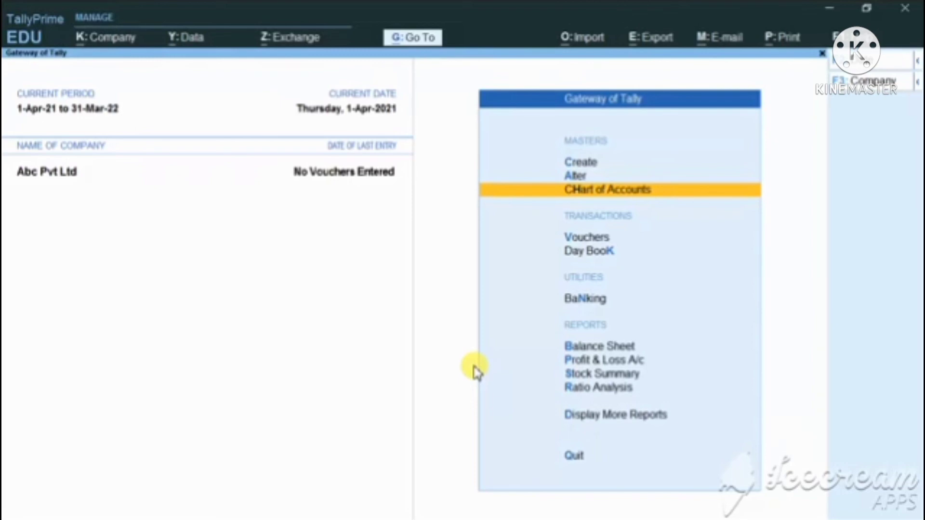
pyautogui.press('Up')
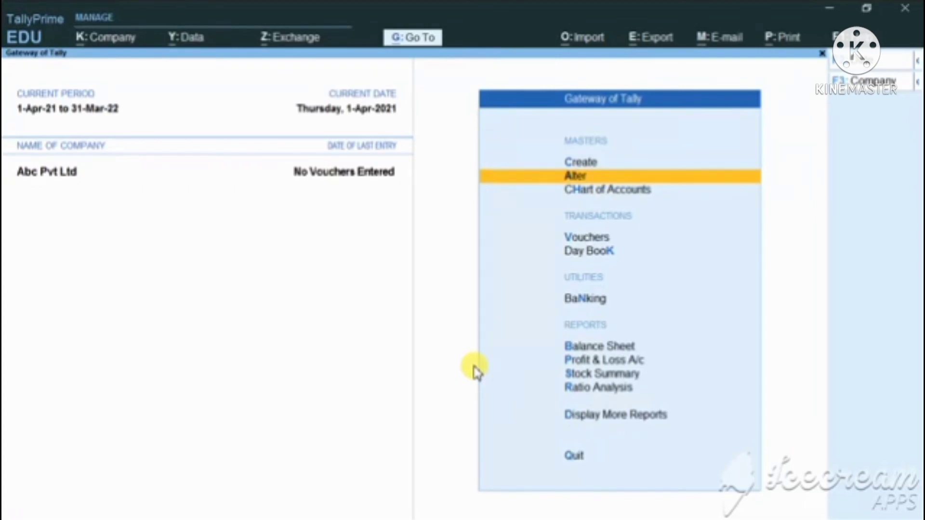
pyautogui.press('Return')
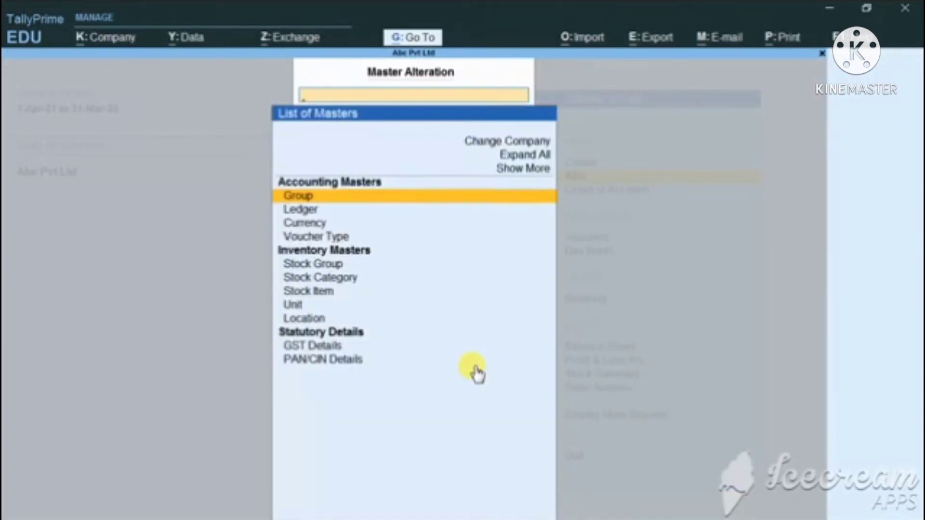
pyautogui.press('Down')
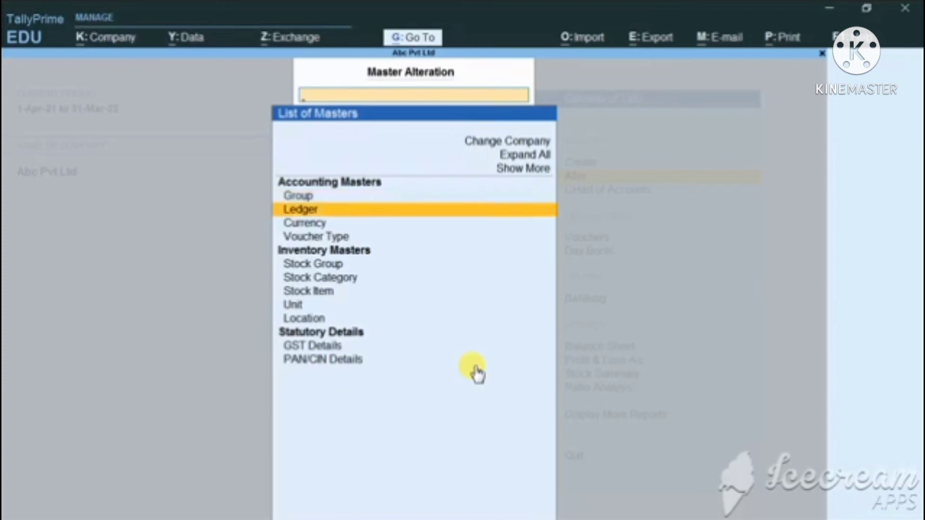
pyautogui.press('Return')
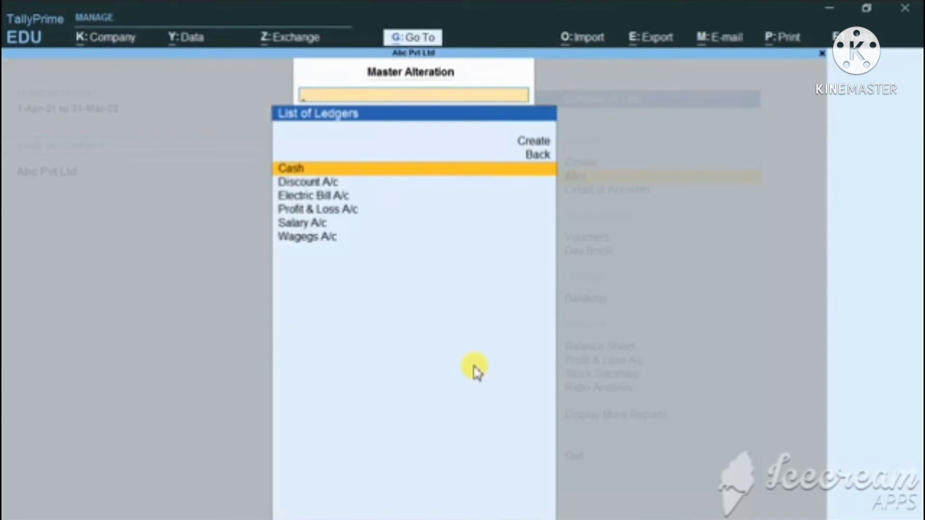
pyautogui.press('Down')
pyautogui.press('Down')
pyautogui.press('Down')
pyautogui.press('Down')
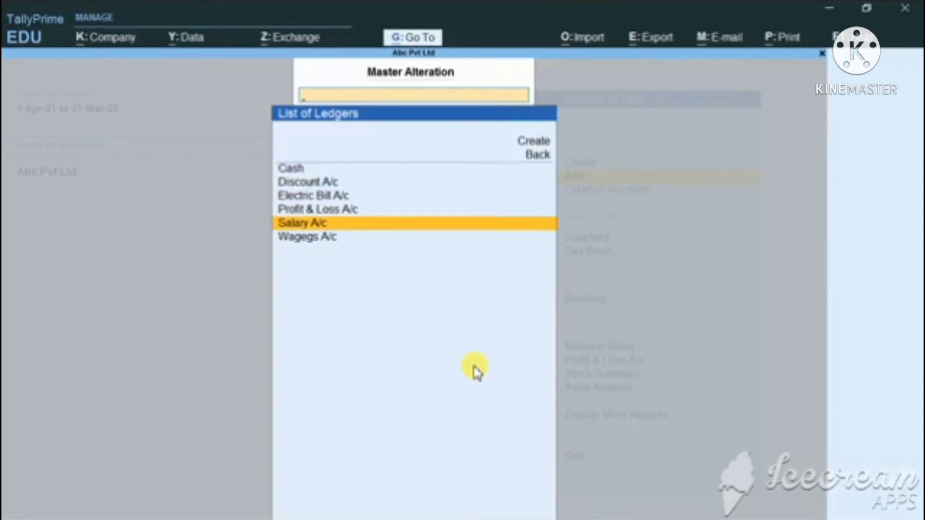
pyautogui.press('Return')
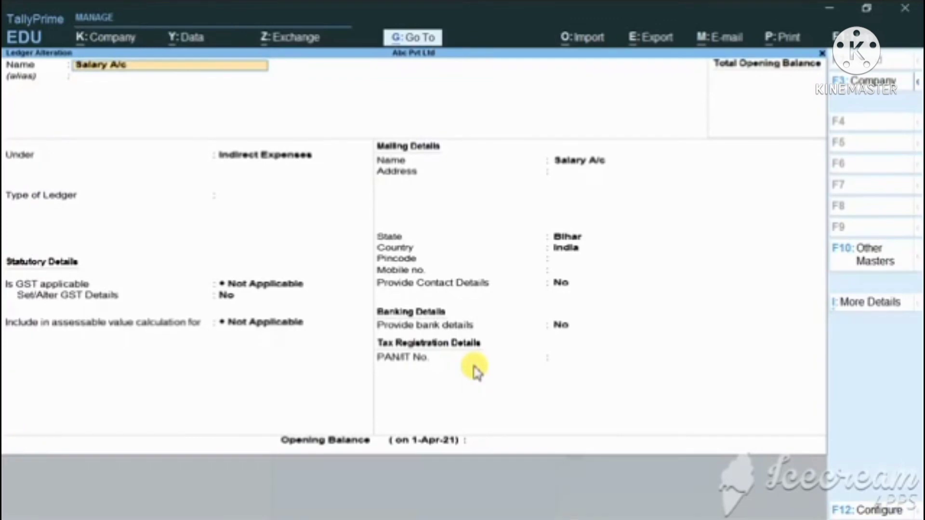
# Rename the Salary A/c ledger to the employee's first name followed by Salary A/c.
pyautogui.press('BackSpace')
pyautogui.write('Binod Salary')
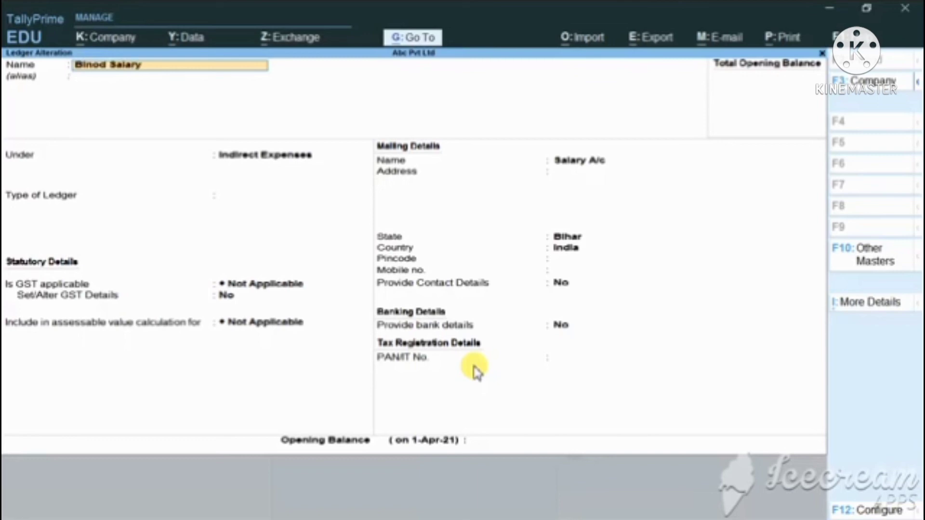
pyautogui.write(' A/c')
pyautogui.press('Return')
pyautogui.press('Return')
pyautogui.press('Return')
pyautogui.press('Return')
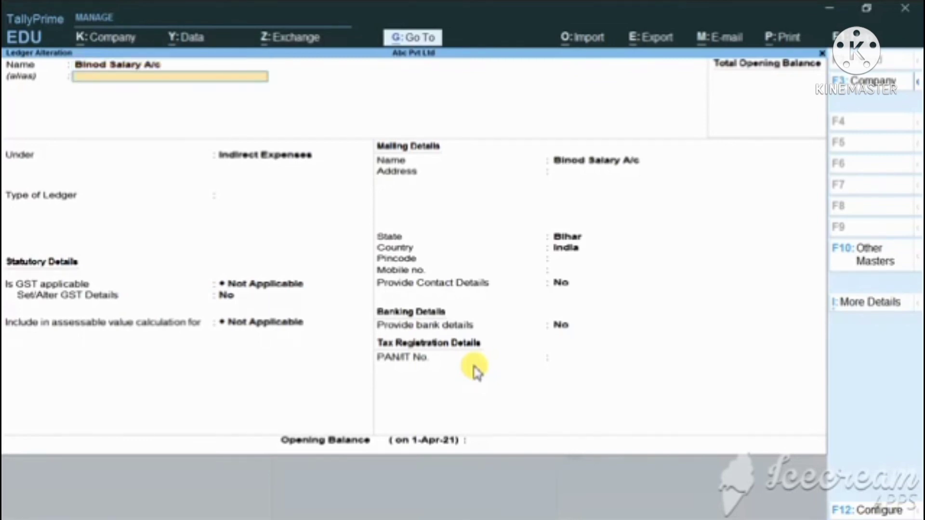
# Set the salary ledger's type to Not Applicable, keep its other details as they are, and save the ledger.
pyautogui.press('Return')
pyautogui.press('Return')
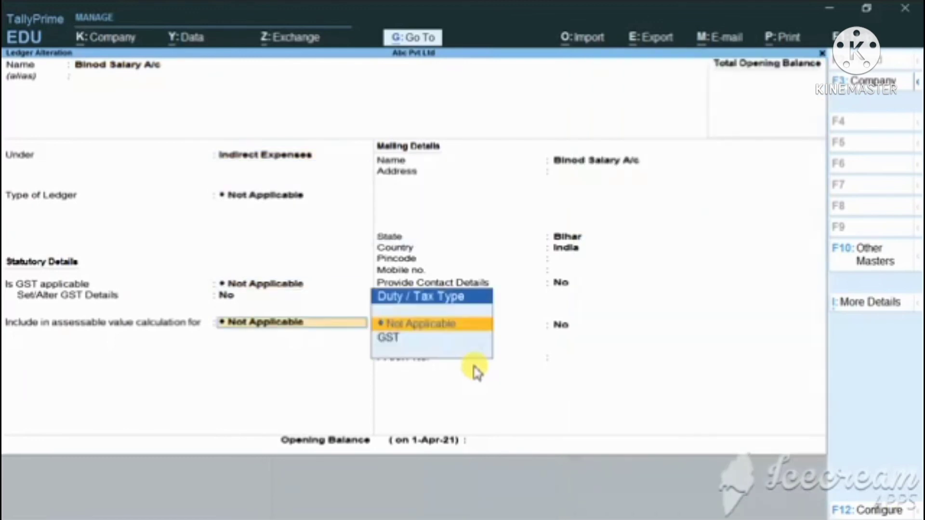
pyautogui.press('Return')
pyautogui.press('Return')
pyautogui.press('Return')
pyautogui.press('Return')
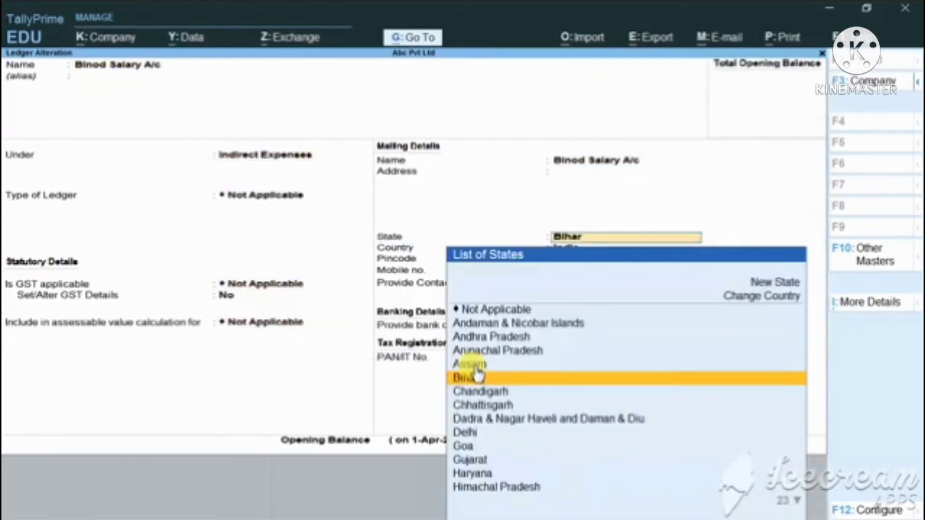
pyautogui.press('Return')
pyautogui.press('Return')
pyautogui.press('Return')
pyautogui.press('Return')
pyautogui.press('Return')
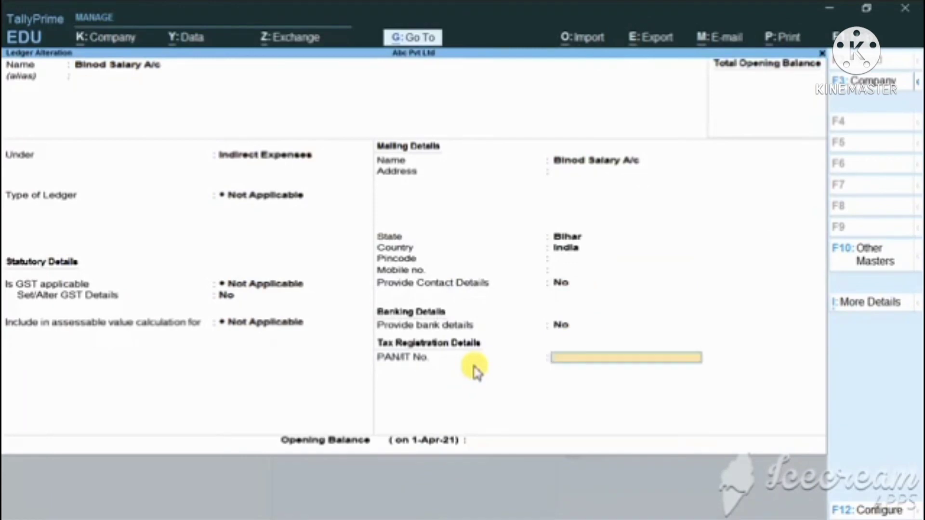
pyautogui.press('Return')
pyautogui.press('Return')
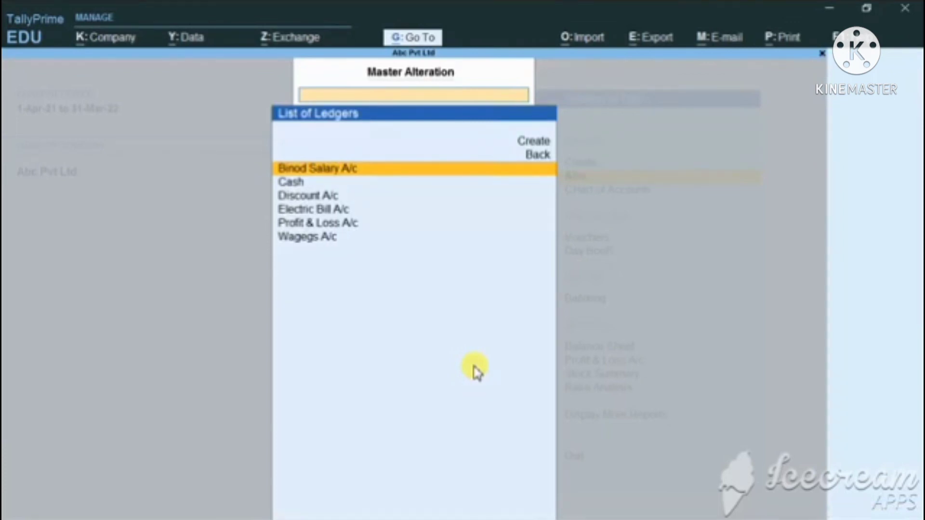
# Open the Discount A/c ledger for alteration and rename it Cash Discount A/c.
pyautogui.press('Down')
pyautogui.press('Down')
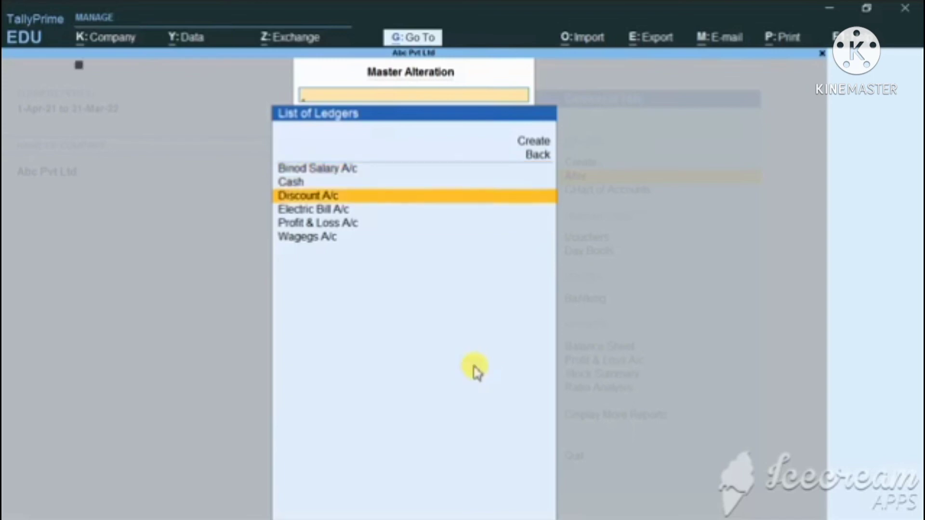
pyautogui.press('Return')
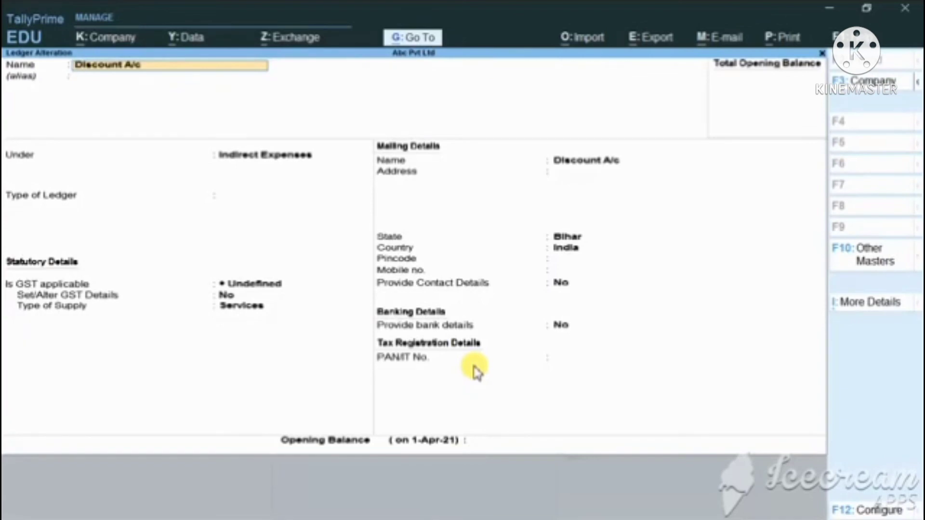
pyautogui.write('Cash')
pyautogui.write(' d')
pyautogui.write('iscou')
pyautogui.write('nt')
pyautogui.write(' A/c')
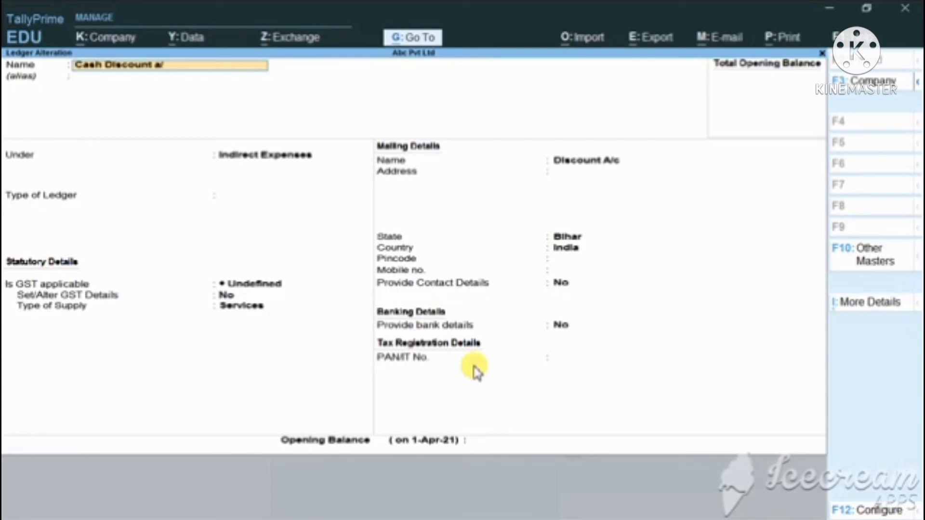
pyautogui.press('Return')
pyautogui.press('Return')
# Set Cash Discount A/c's ledger type to Not Applicable, save it with its other details kept, and return to the Gateway of Tally.
pyautogui.press('Return')
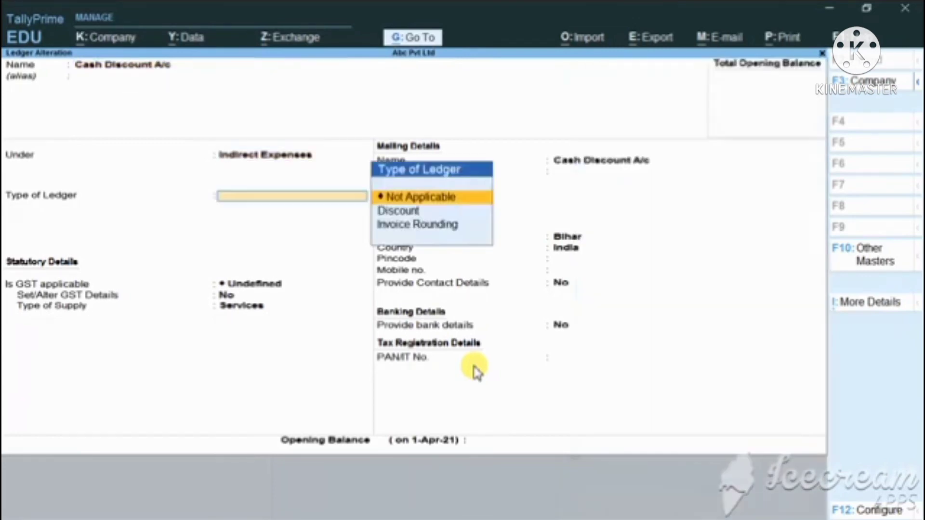
pyautogui.press('Return')
pyautogui.press('Return')
pyautogui.press('Return')
pyautogui.press('Return')
pyautogui.press('Return')
pyautogui.press('Return')
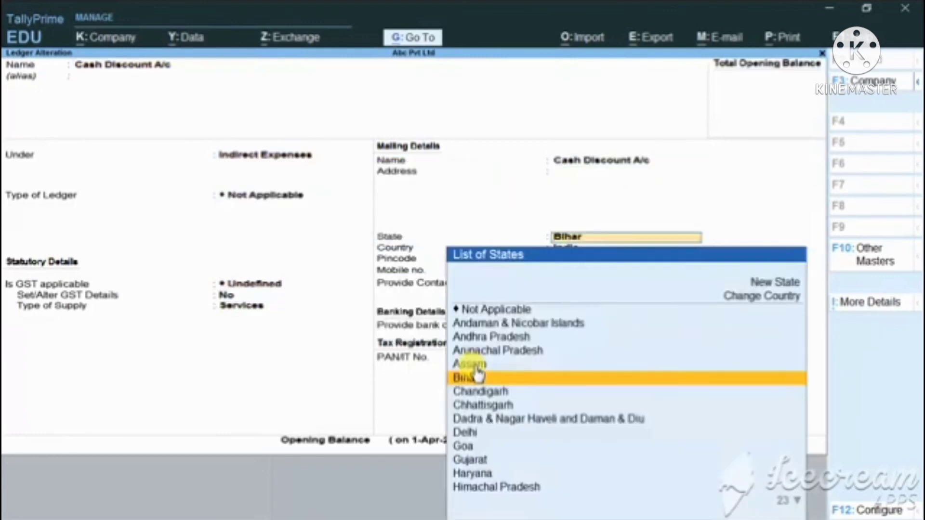
pyautogui.click(477, 377)
pyautogui.press('Return')
pyautogui.press('Return')
pyautogui.press('Return')
pyautogui.press('Return')
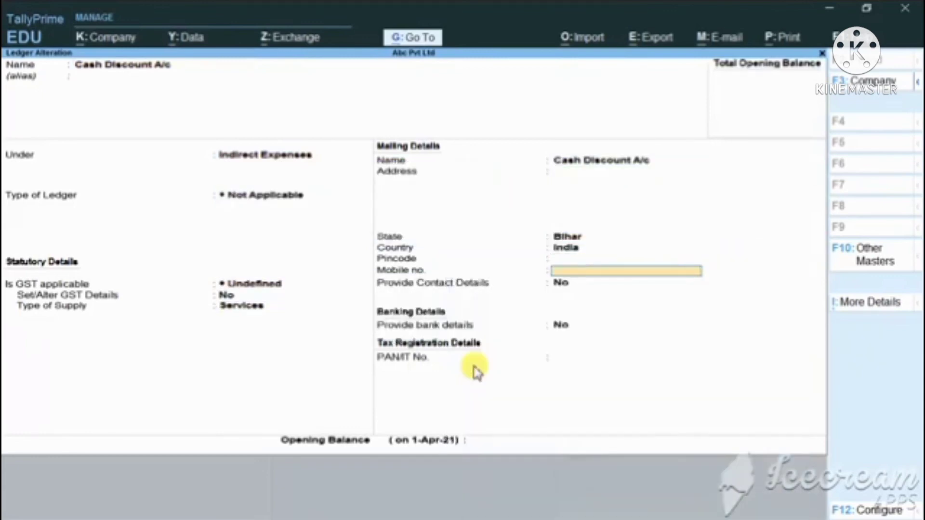
pyautogui.press('Return')
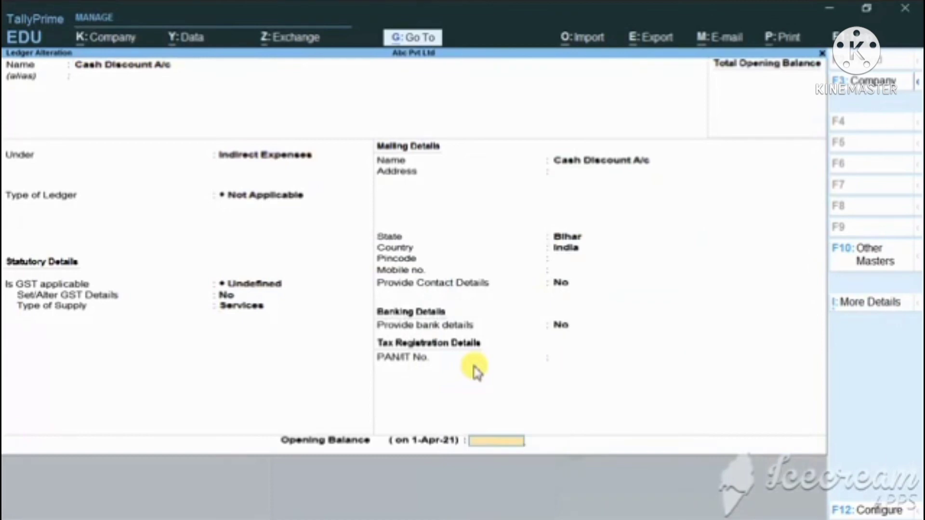
pyautogui.press('Return')
pyautogui.press('Return')
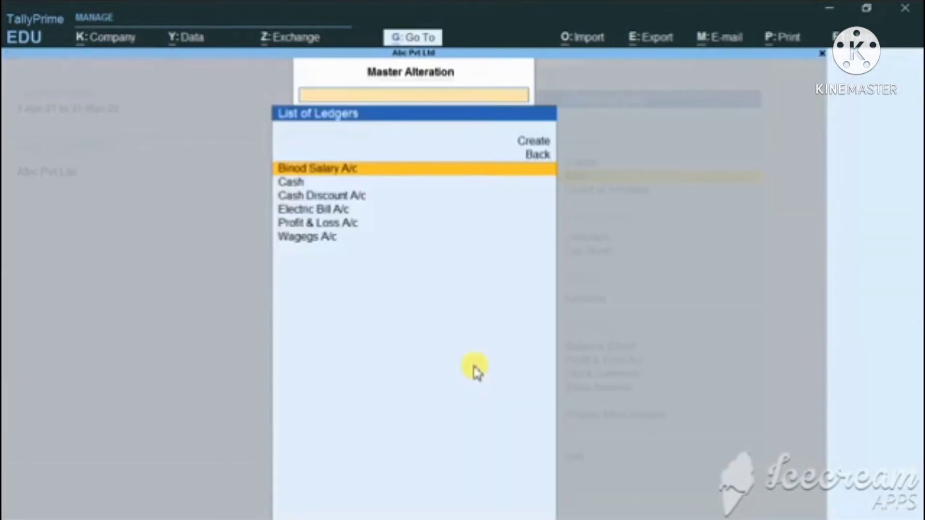
pyautogui.press('Escape')
pyautogui.press('Escape')
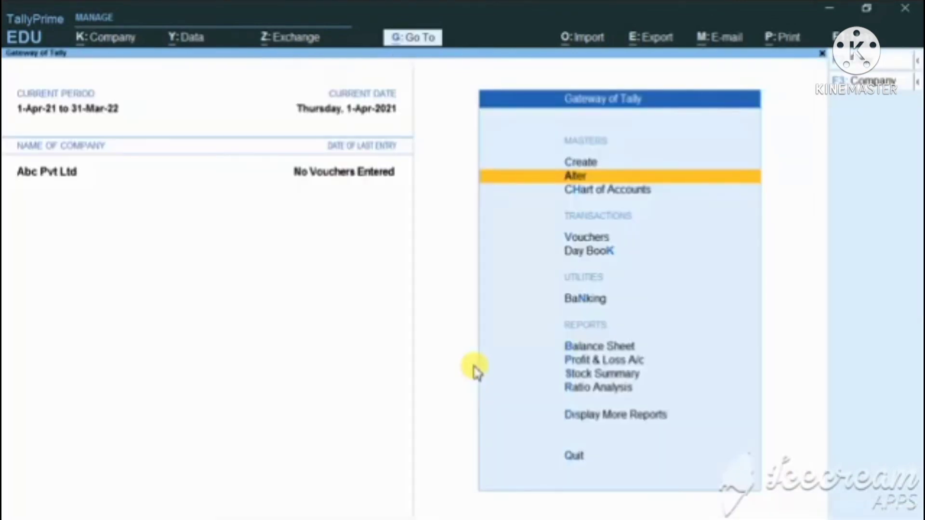